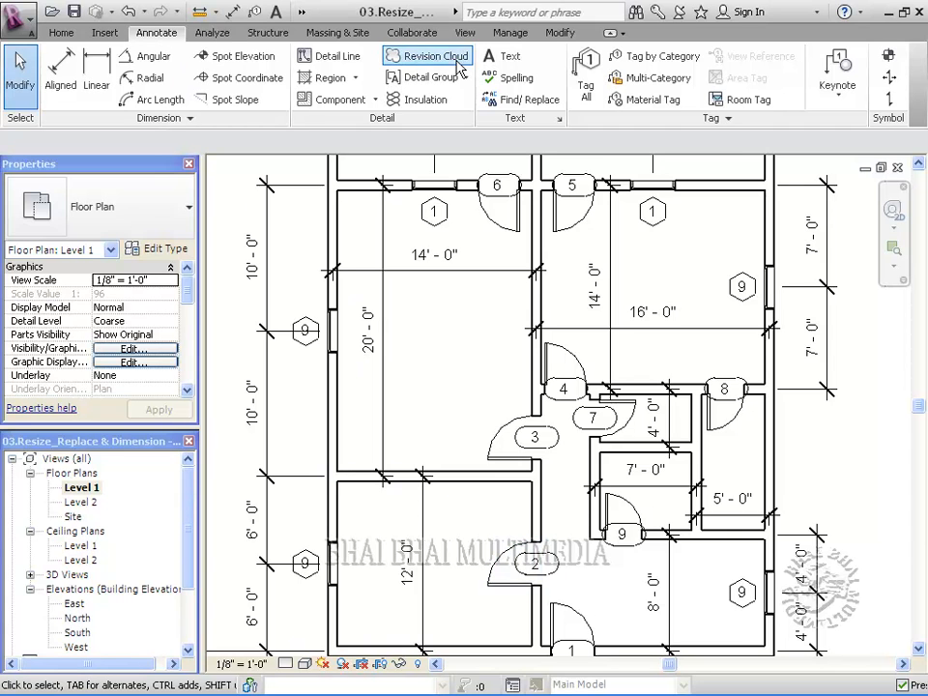
Step: Place a "Bed Room" text note in the 14' by 20' room on the Level 1 plan
left_click(510, 60)
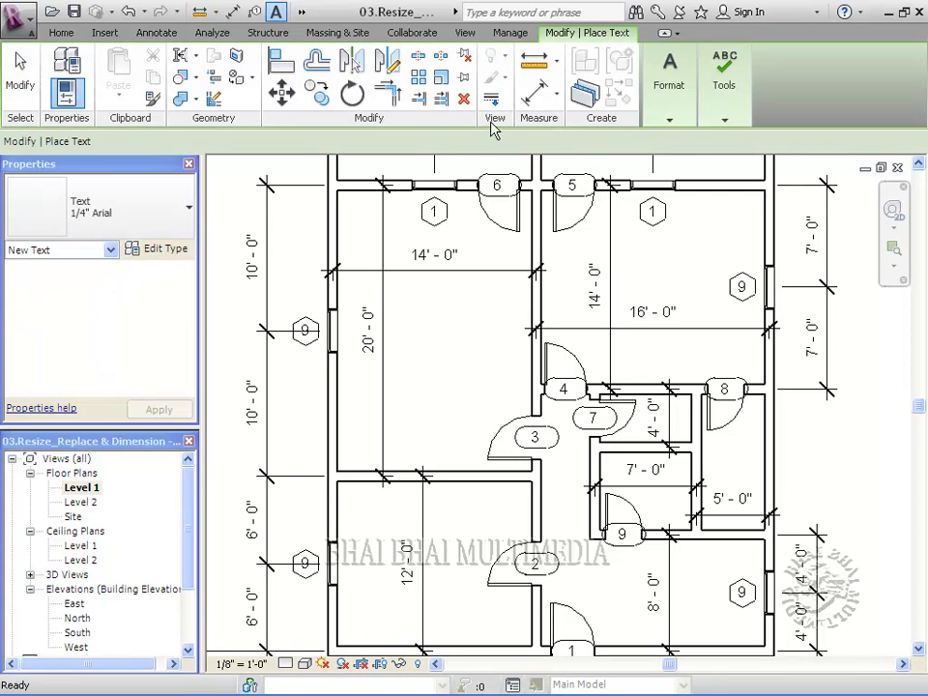
left_click(396, 322)
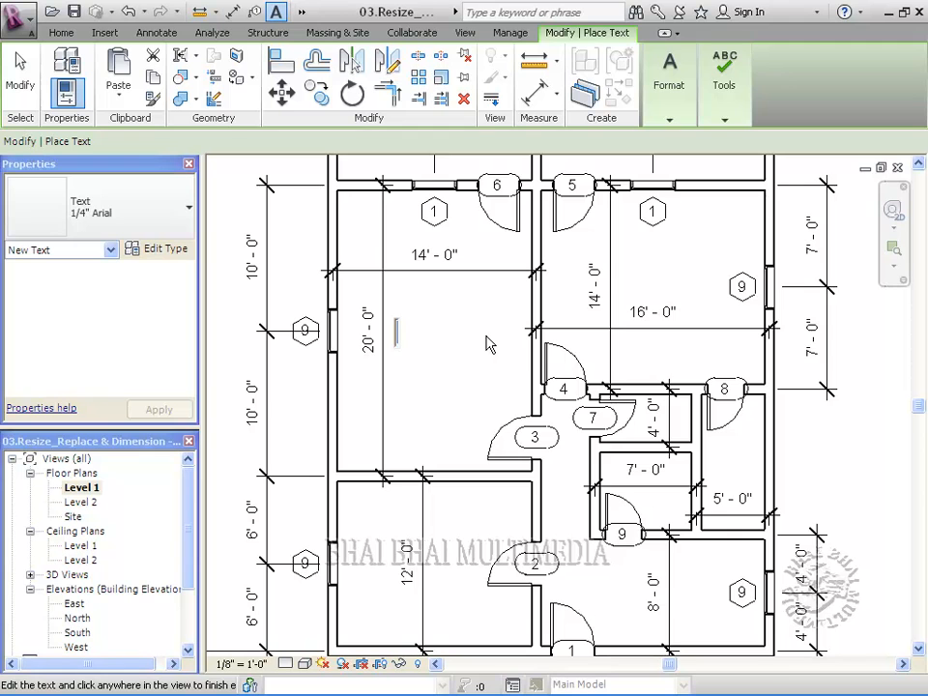
type("Bed Room")
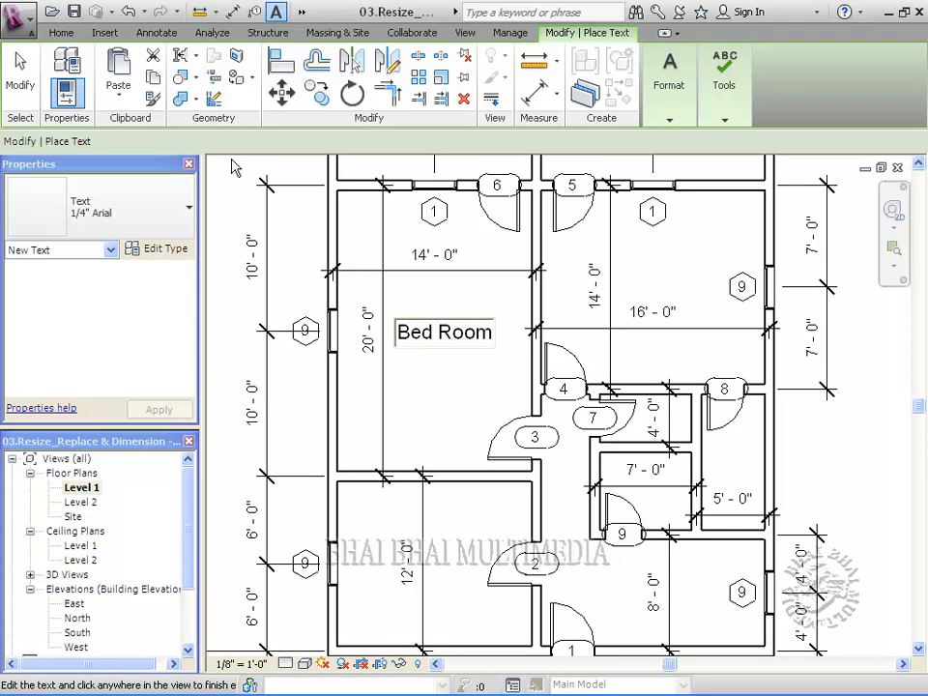
left_click(19, 87)
Step: Set the text size of the Bed Room note's 1/4" Arial type to 1/10
left_click(455, 349)
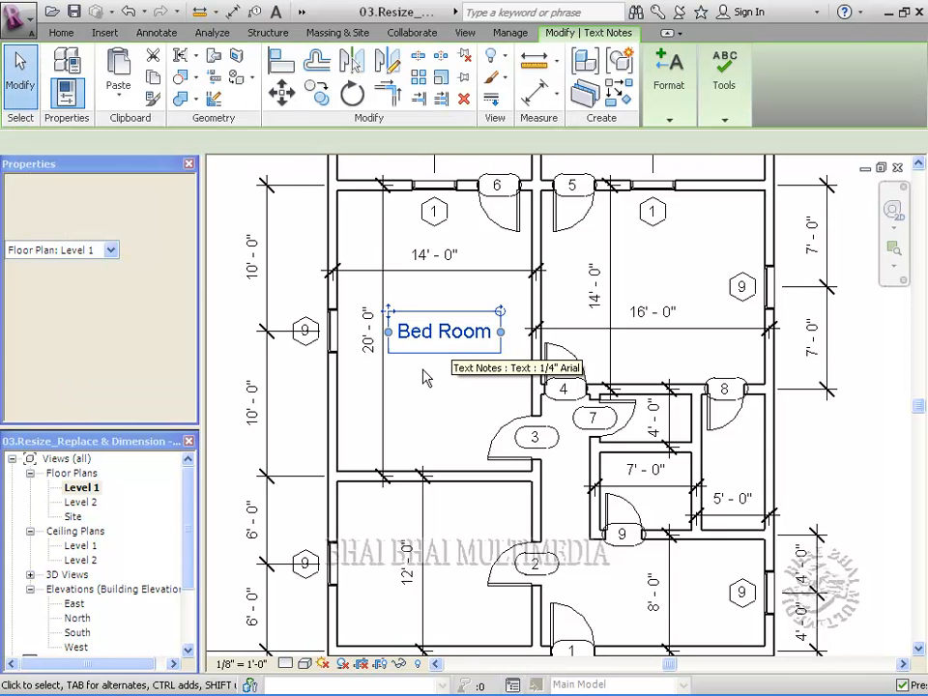
left_click(70, 63)
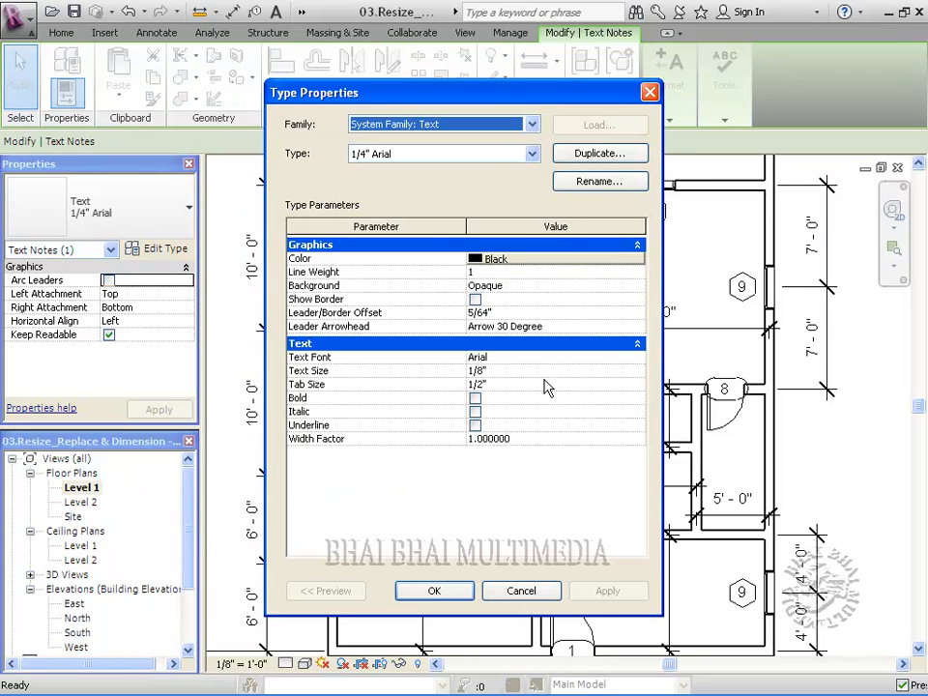
left_click(501, 371)
left_click_drag(500, 371, 478, 369)
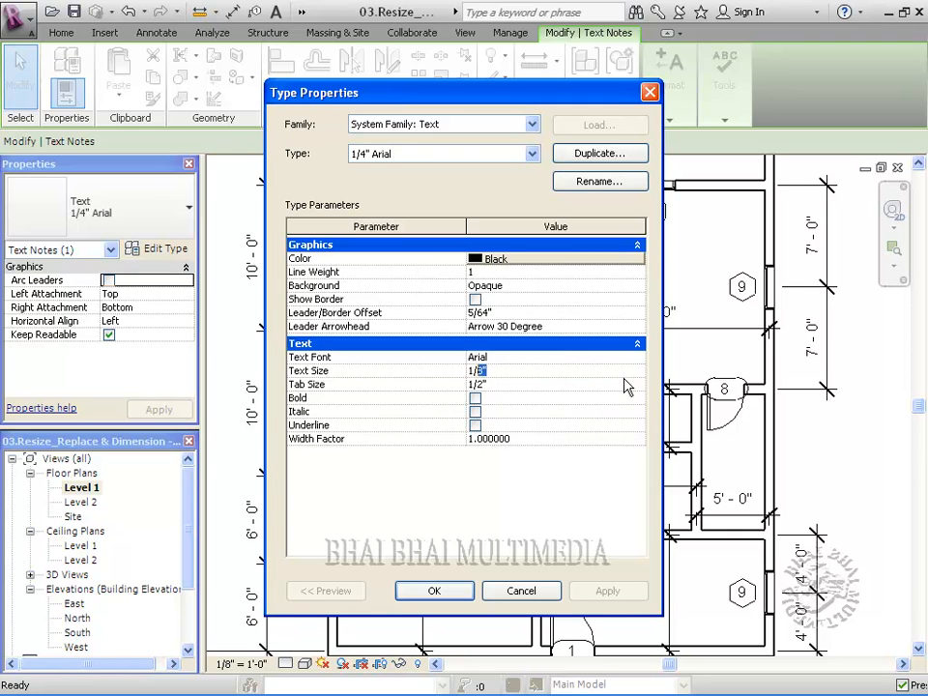
type("10")
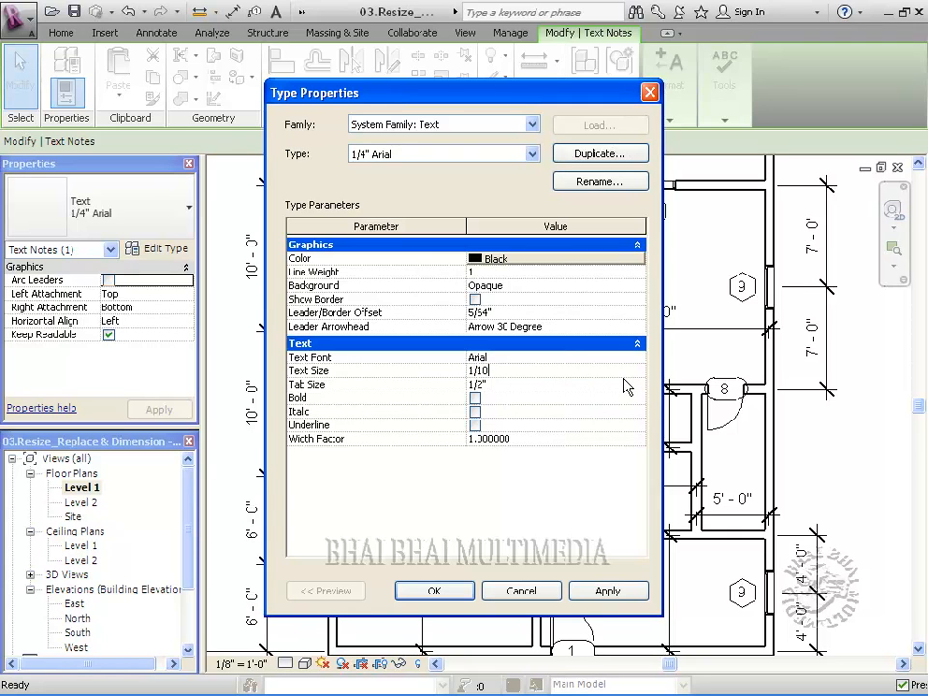
left_click(574, 592)
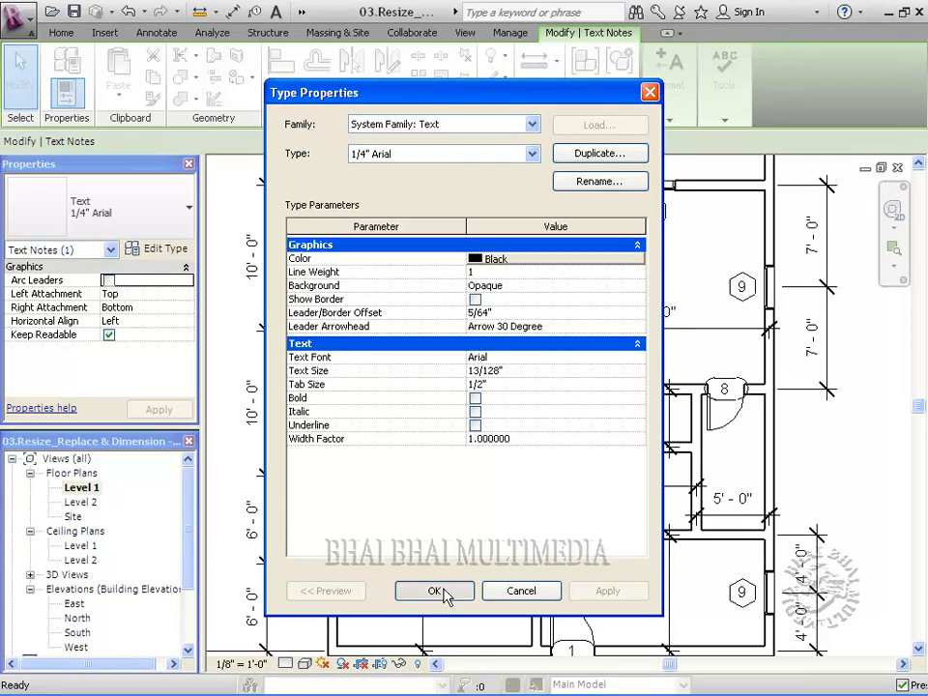
left_click(435, 591)
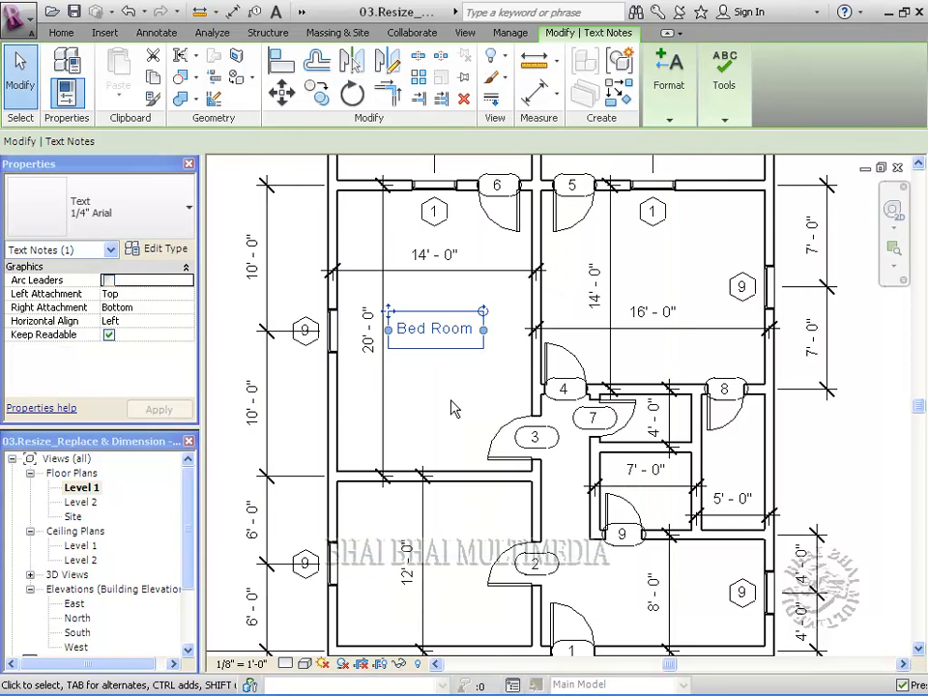
left_click(454, 408)
Step: Make the whole text of the Bed Room note bold
double_click(452, 334)
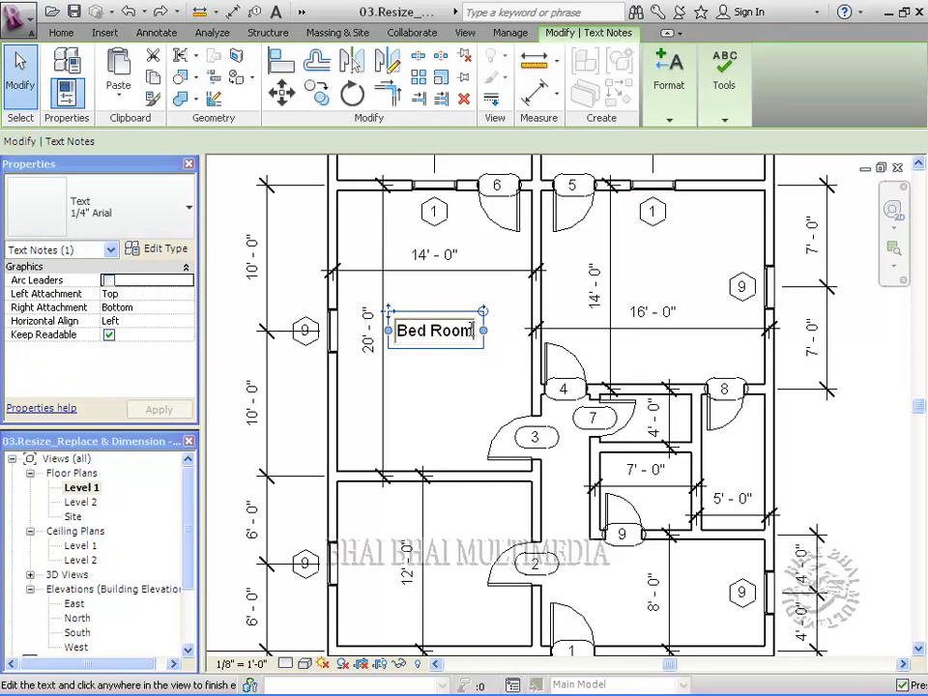
left_click_drag(471, 330, 361, 330)
left_click(668, 120)
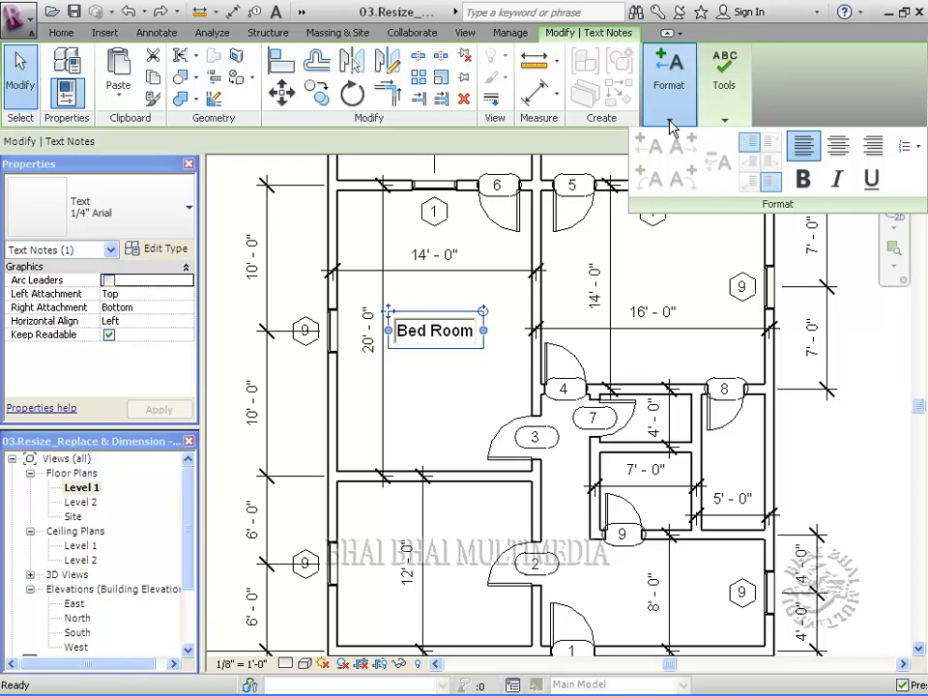
left_click(803, 179)
left_click(474, 410)
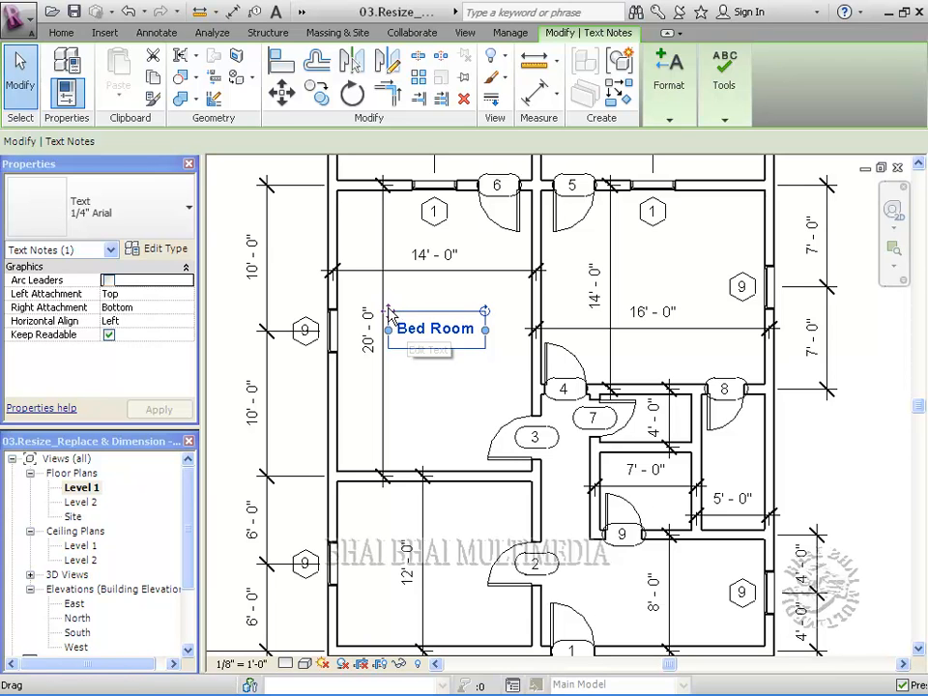
Step: Move the Bed Room note slightly to the right, farther from the room's vertical dimension line
left_click_drag(390, 315, 407, 316)
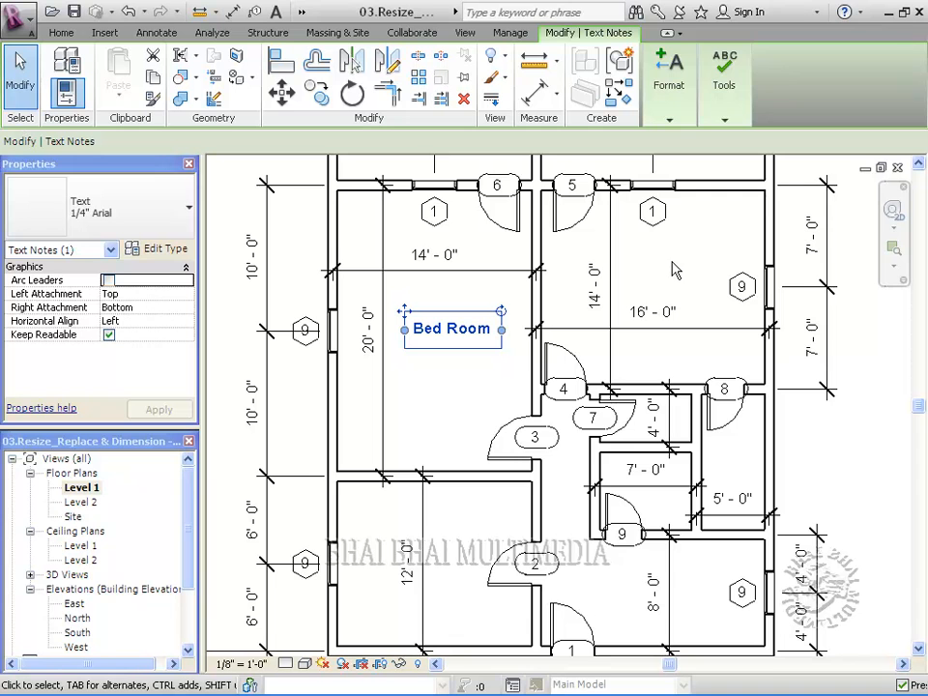
left_click(669, 120)
left_click(29, 87)
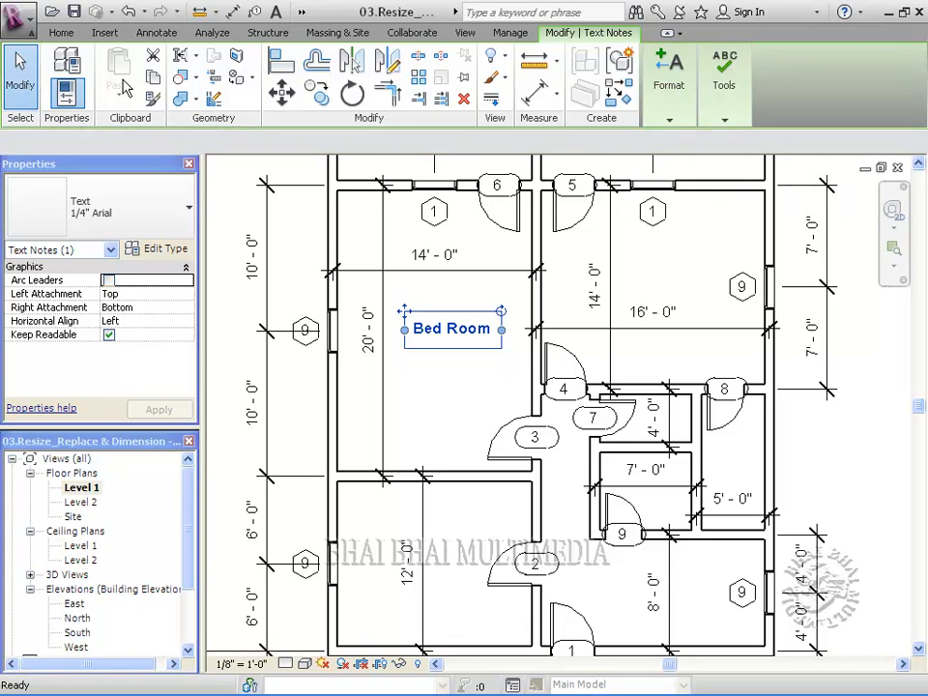
Step: Place a "Bed Room" text note in the 16' by 14' room, above its horizontal dimension
left_click(527, 60)
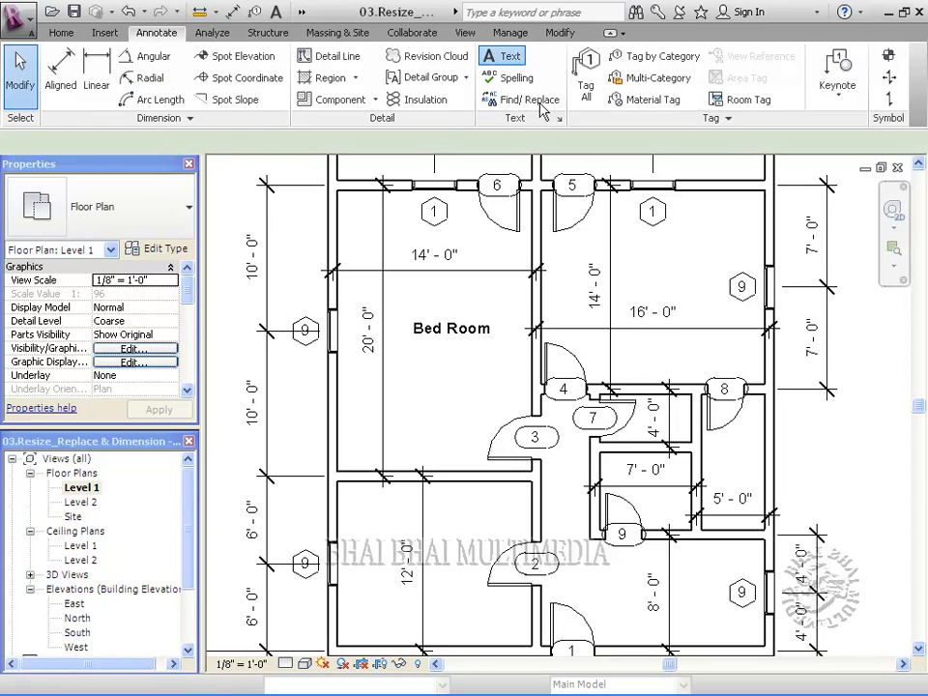
left_click(623, 249)
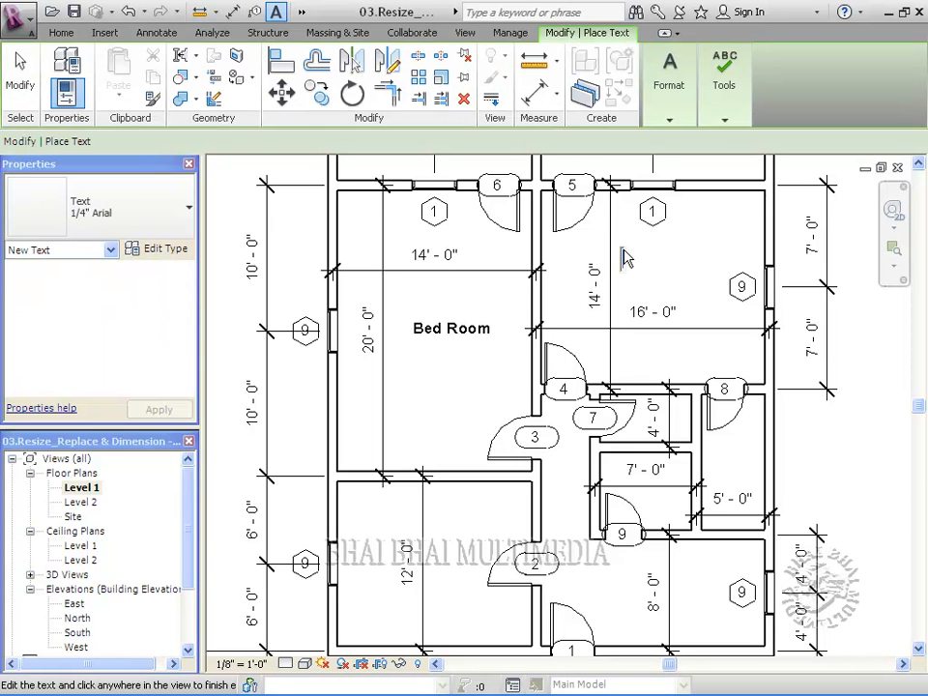
type("B")
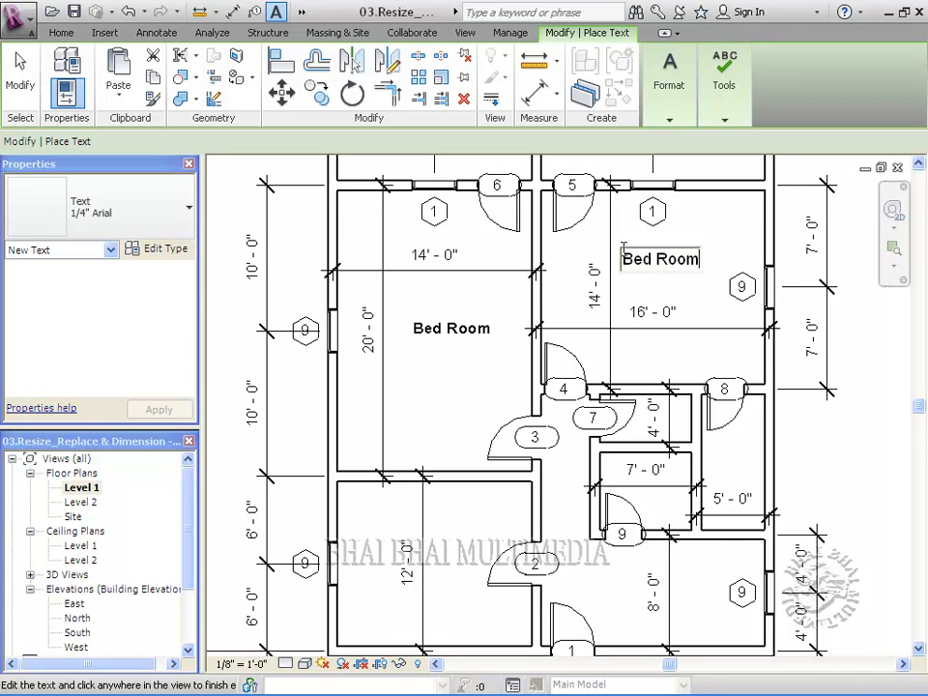
type("ed Room")
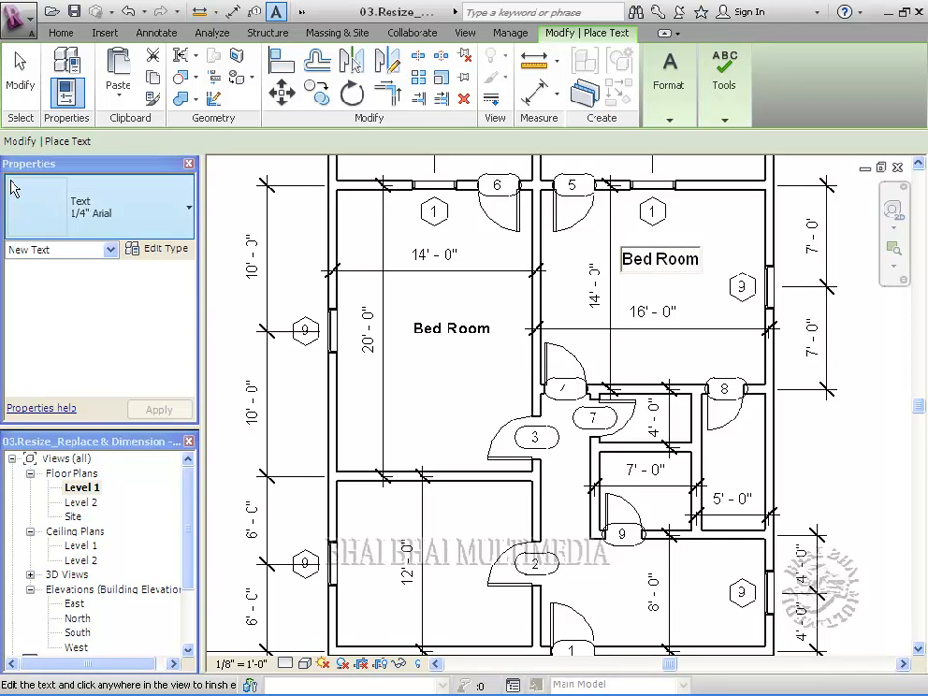
left_click(18, 72)
Step: Place a "Drawing Room" text note in the upper part of the 12' deep room beside door 2
left_click(503, 56)
middle_click_drag(496, 553, 508, 431)
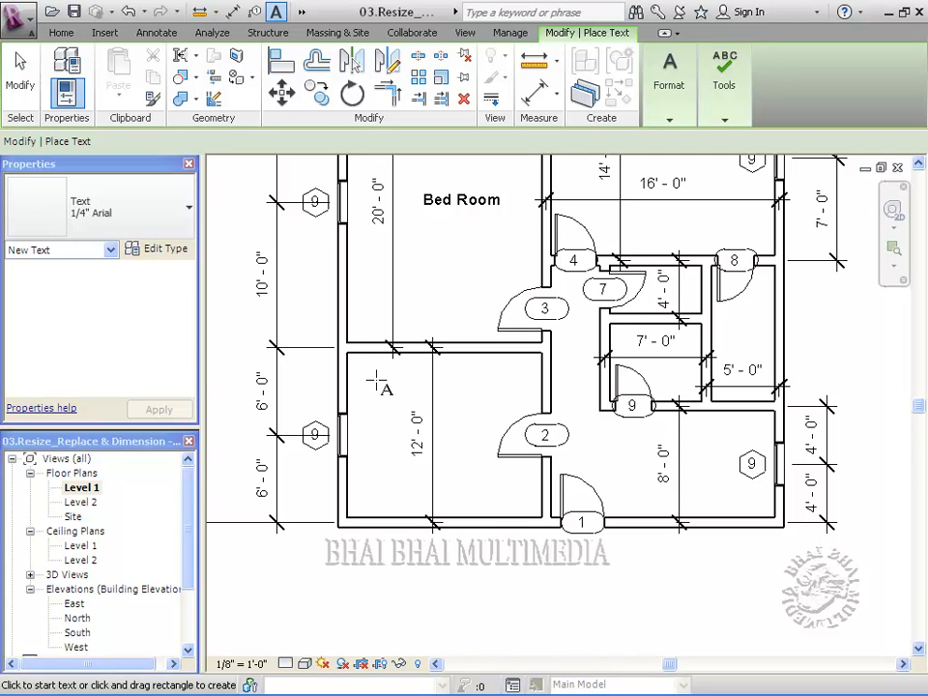
left_click(376, 383)
type("Drawing Room")
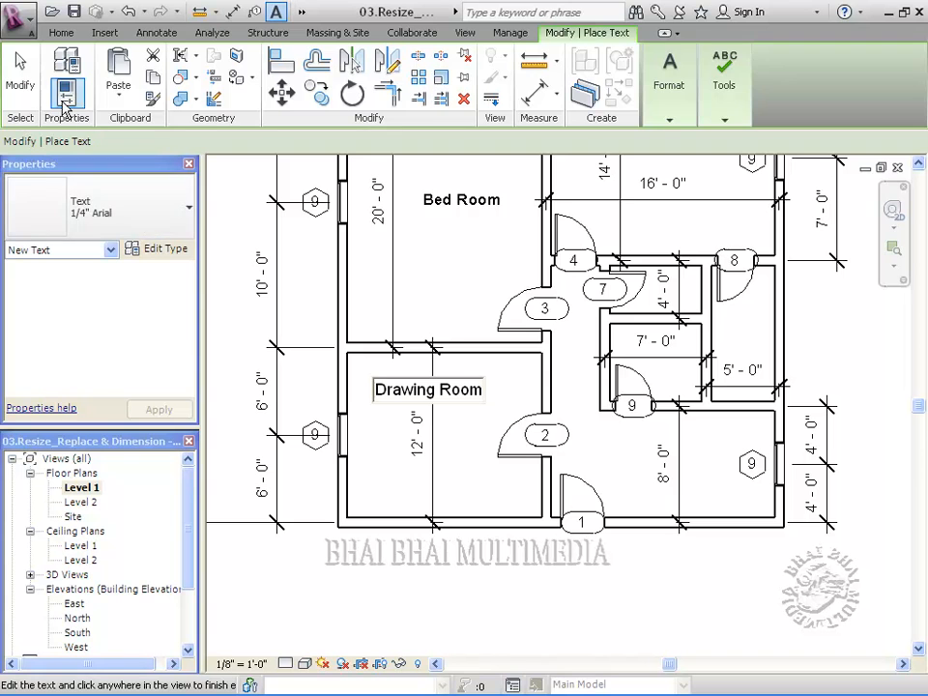
left_click(21, 77)
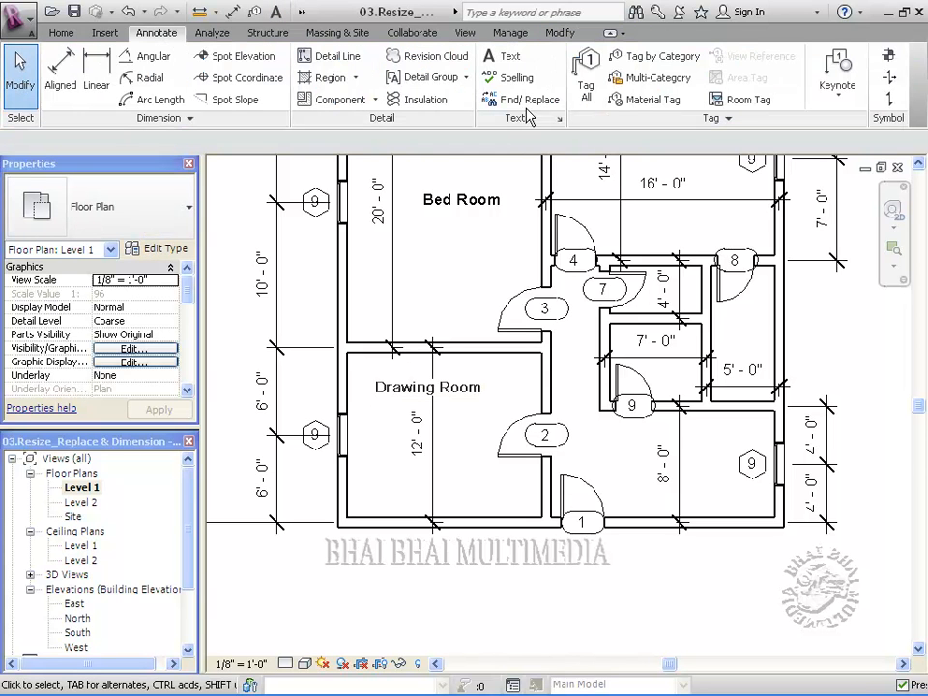
Step: Place a "Dining" text note in the 8' deep area inside entrance door 1
left_click(505, 64)
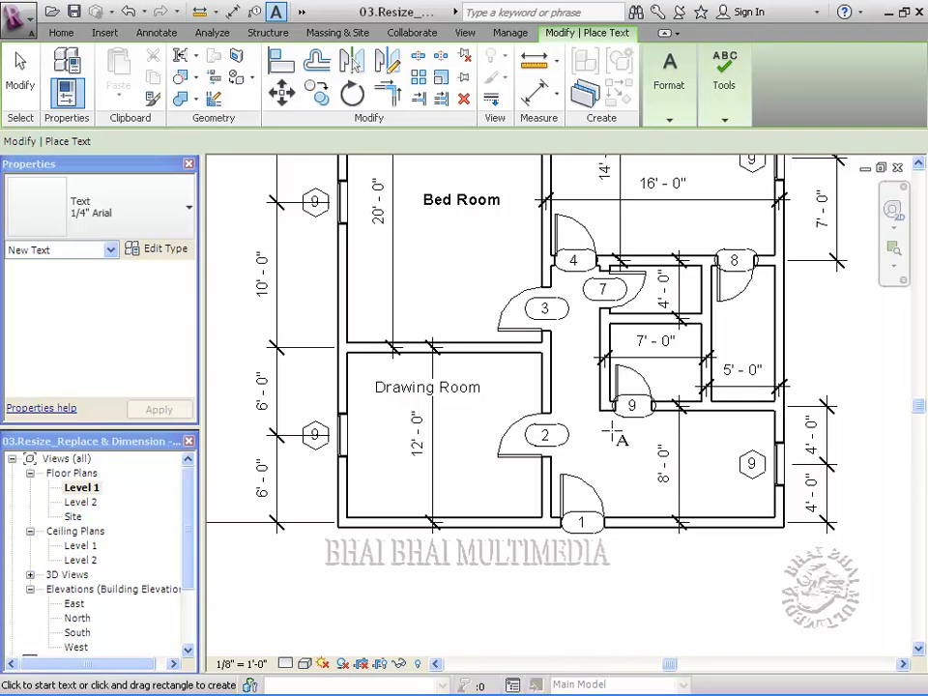
left_click(610, 432)
type("Dining")
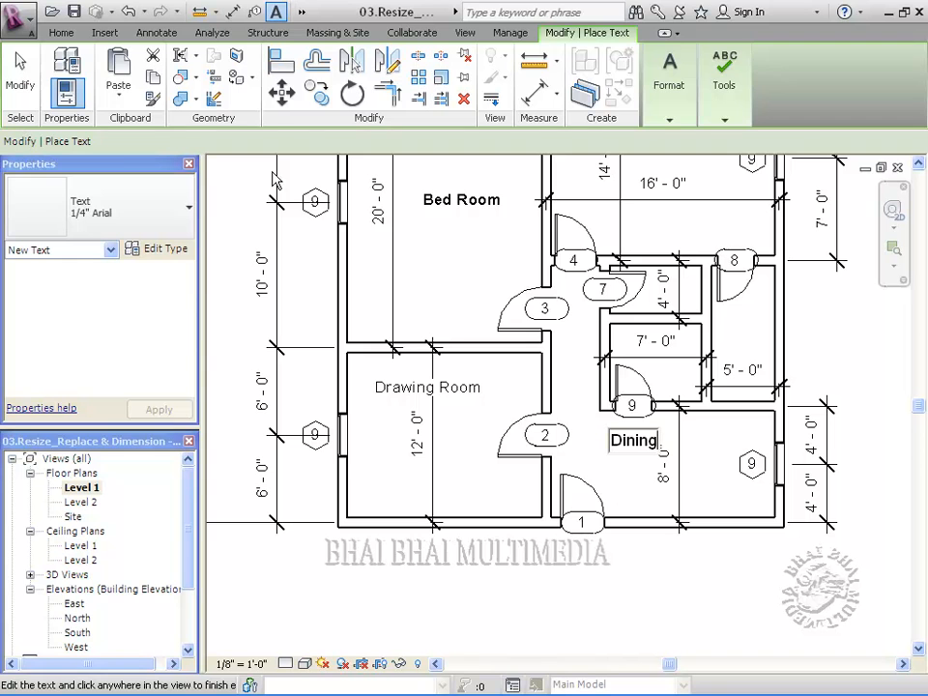
left_click(25, 83)
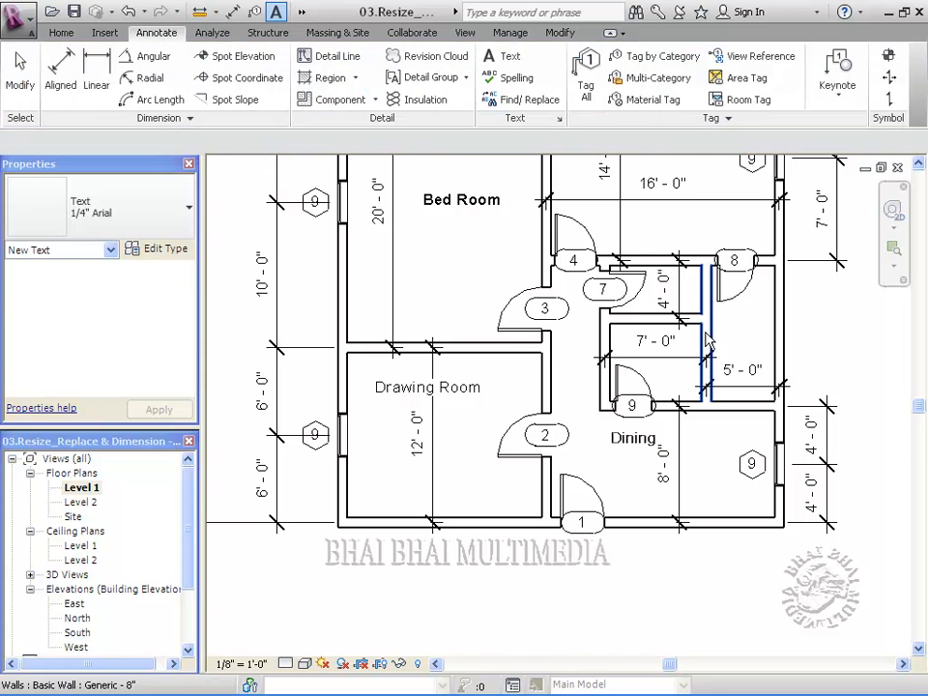
Step: Place a "Toilet" text note in the 5' wide room behind door 8, above its width dimension
middle_click_drag(676, 368, 578, 444)
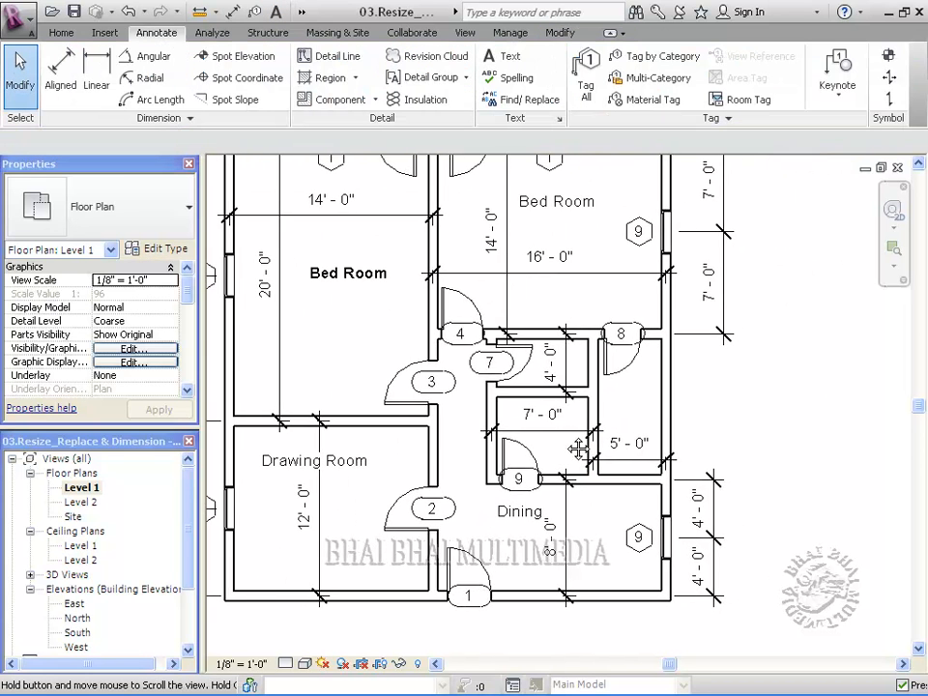
left_click(348, 272)
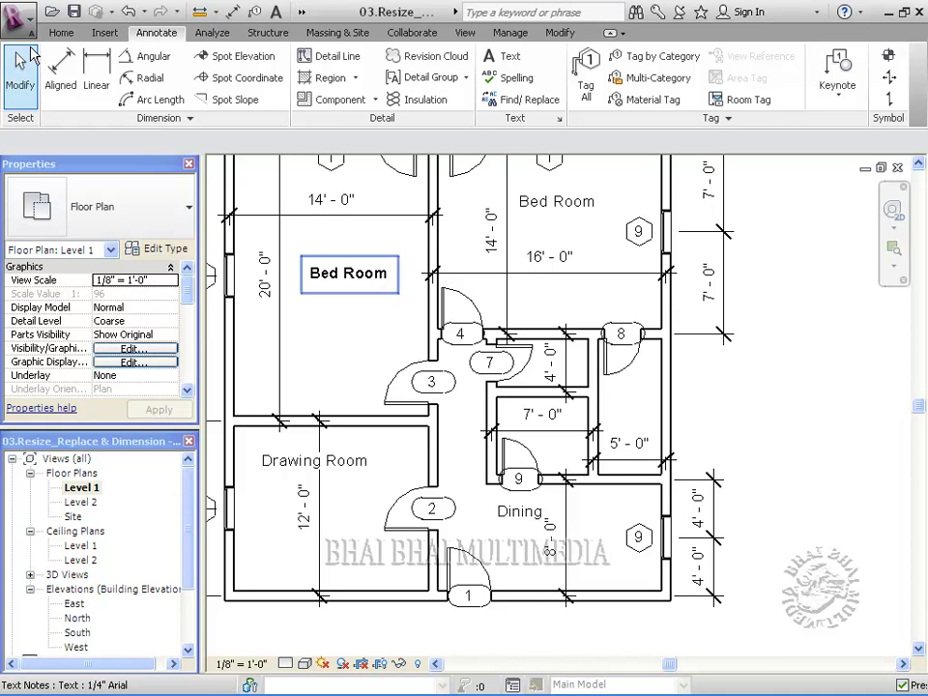
left_click(504, 56)
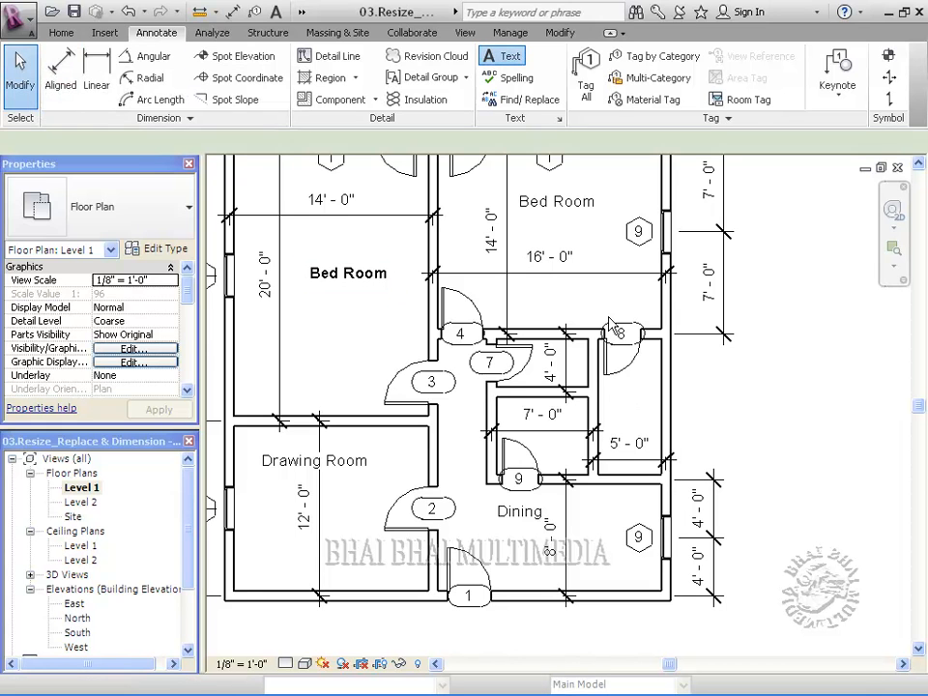
left_click(612, 411)
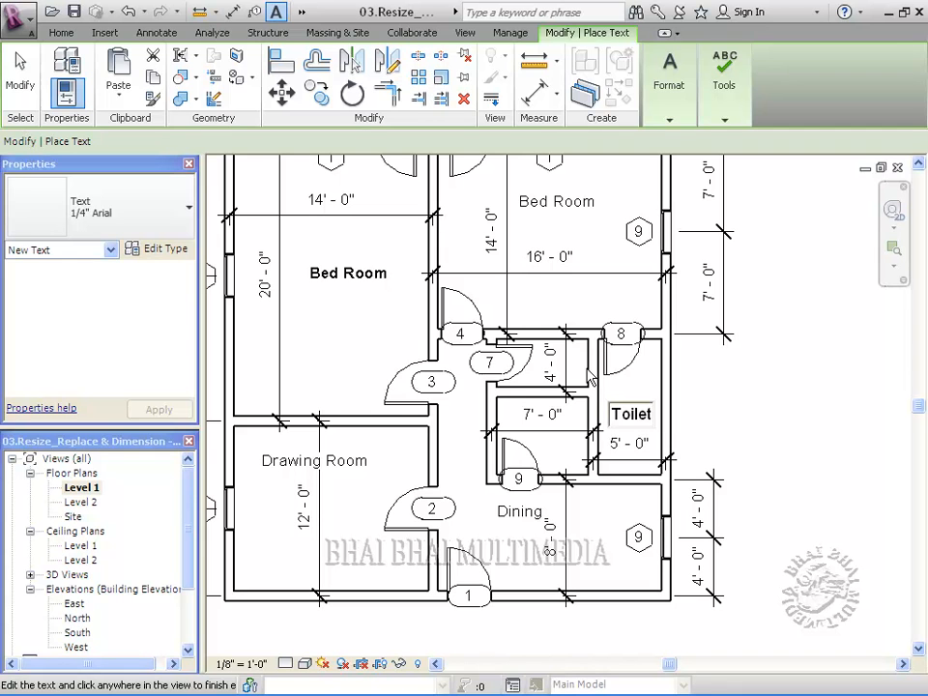
left_click(527, 383)
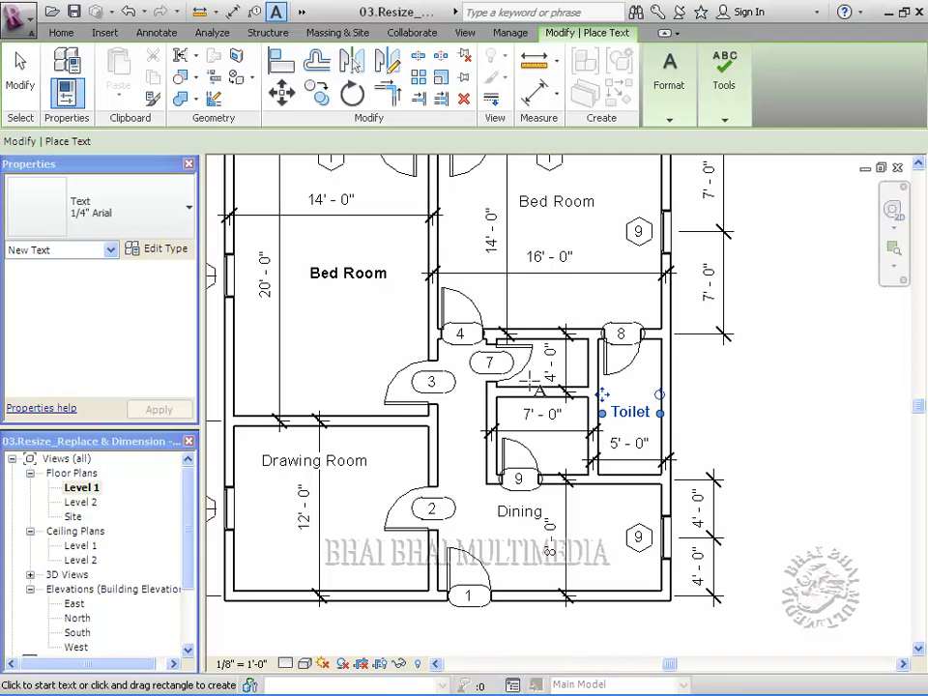
Step: Place a "Toilet" text note at the lower edge of the 4' deep room behind door 7
left_click(529, 384)
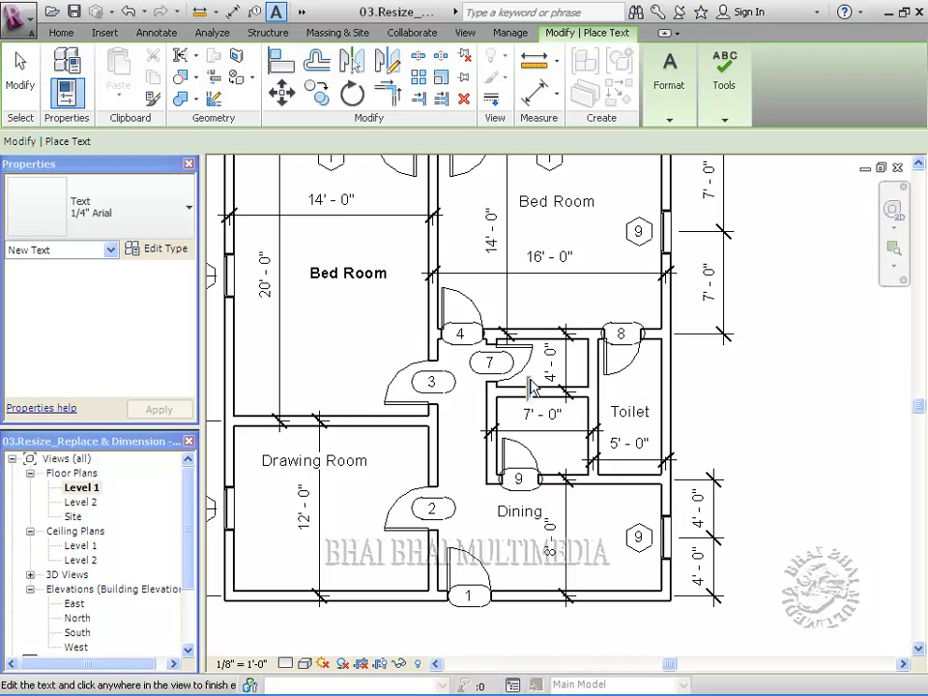
type("Toilet")
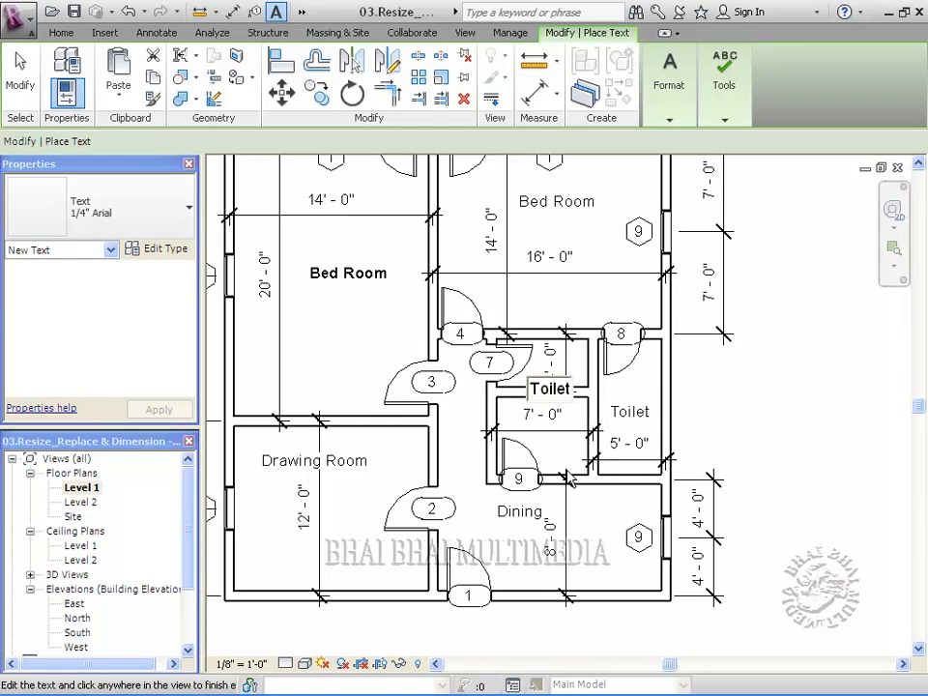
left_click(17, 77)
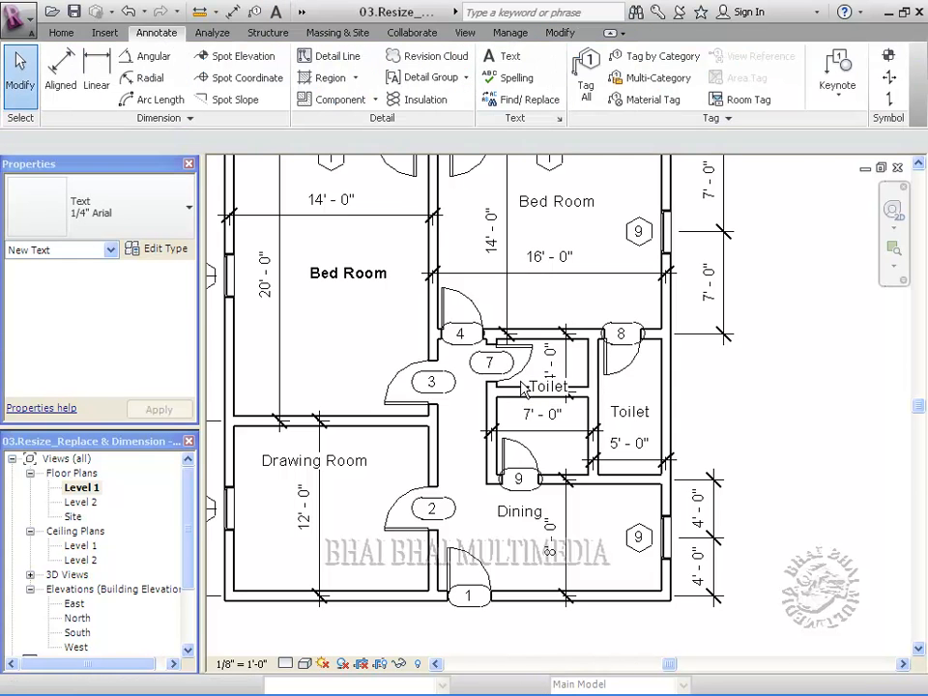
Step: Rotate the "Toilet" text note behind door 7 to read vertically and move it inside the room, beside the 4' - 0" dimension
scroll(524, 449, "up", 5)
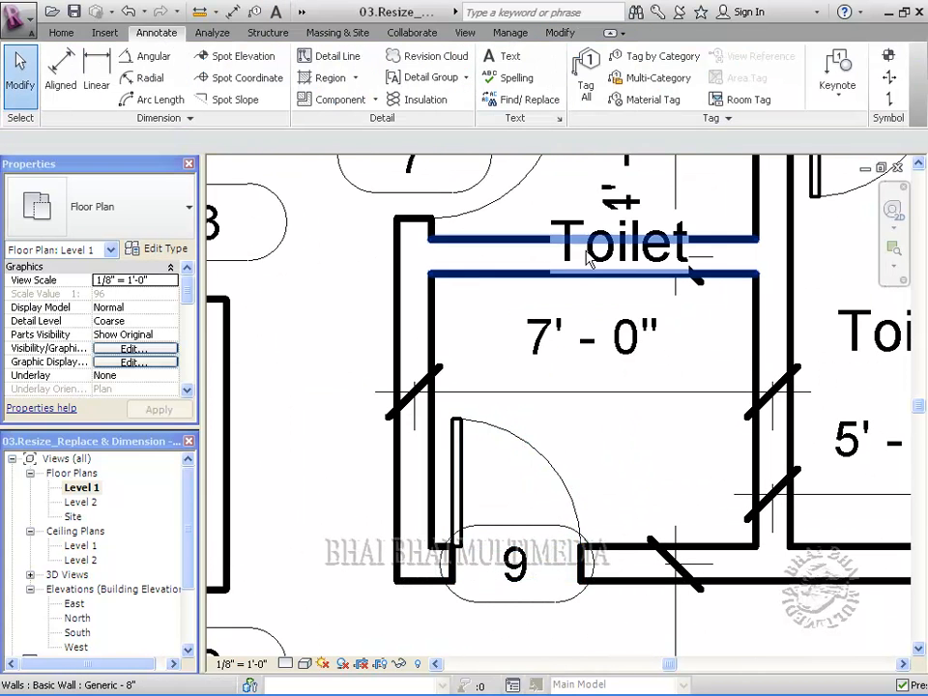
left_click(587, 288)
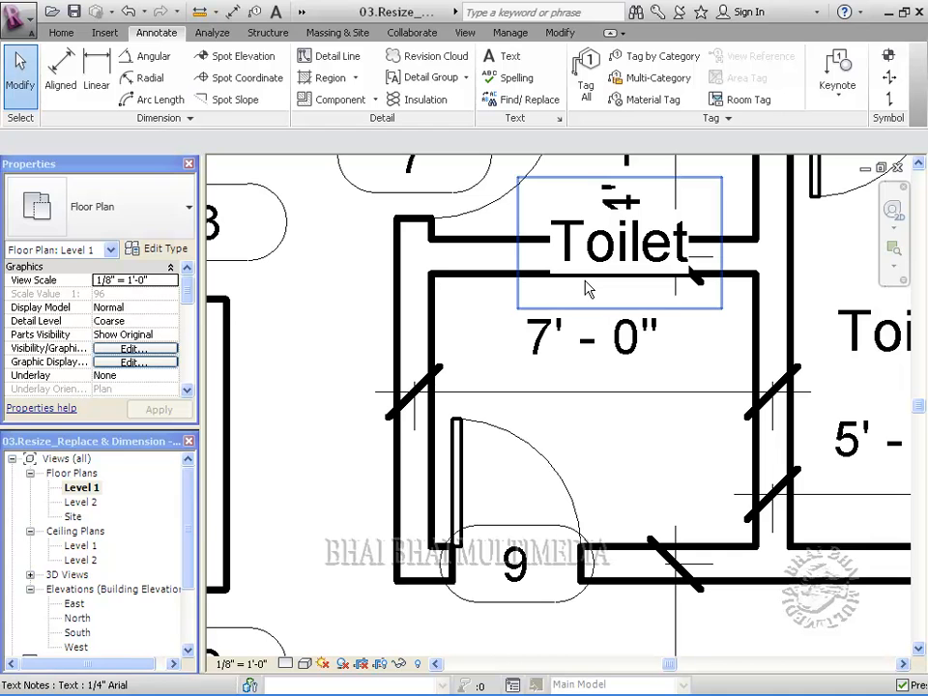
scroll(590, 392, "up", 1)
middle_click_drag(591, 391, 561, 466)
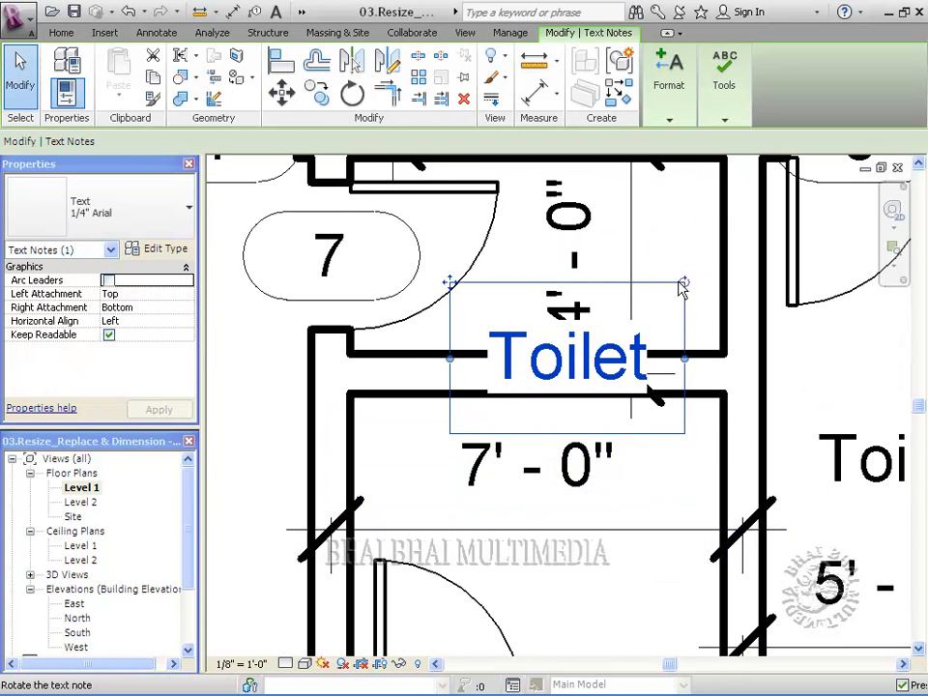
left_click_drag(684, 288, 493, 245)
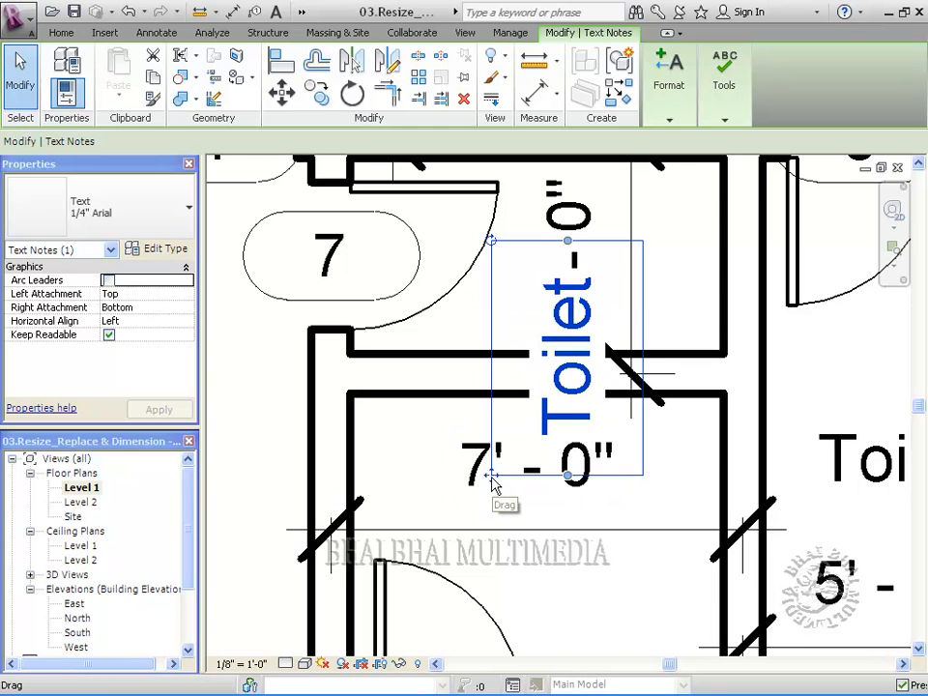
left_click_drag(493, 480, 595, 383)
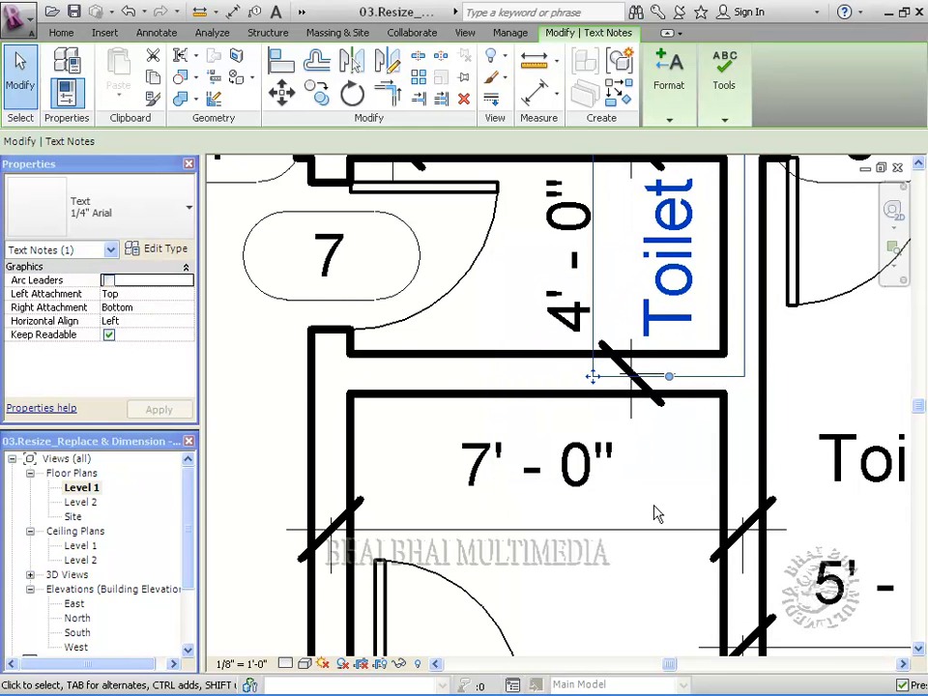
scroll(654, 513, "down", 3)
middle_click_drag(657, 578, 586, 548)
scroll(570, 557, "down", 1)
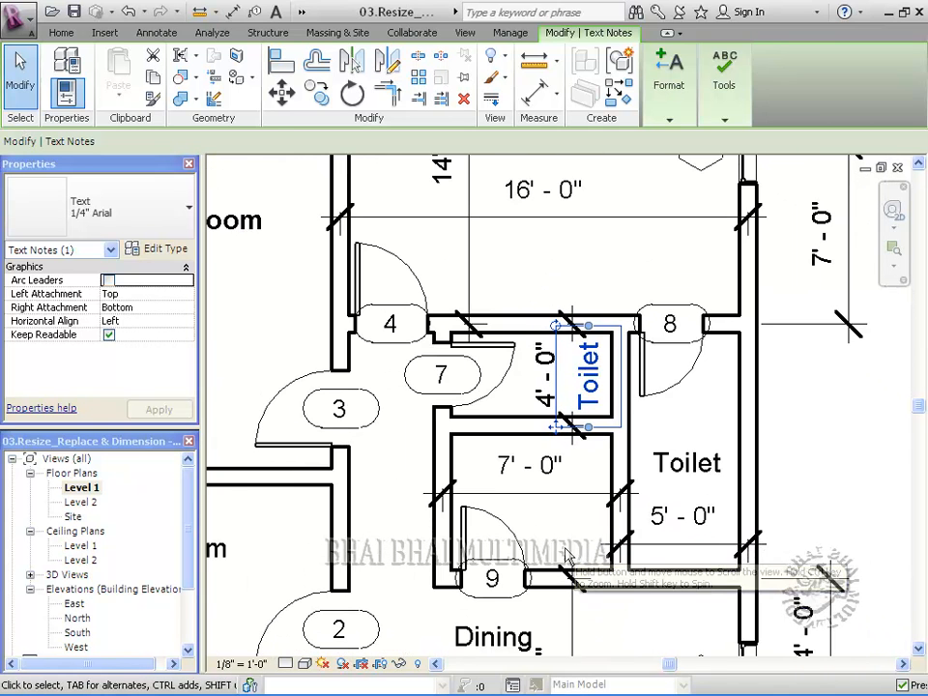
scroll(549, 542, "up", 2)
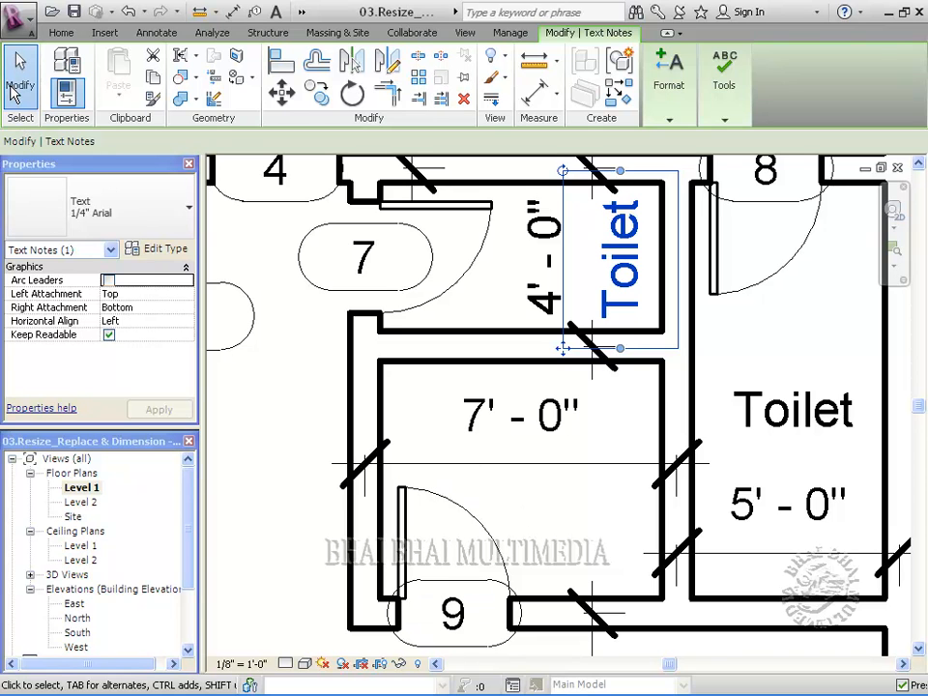
left_click(13, 90)
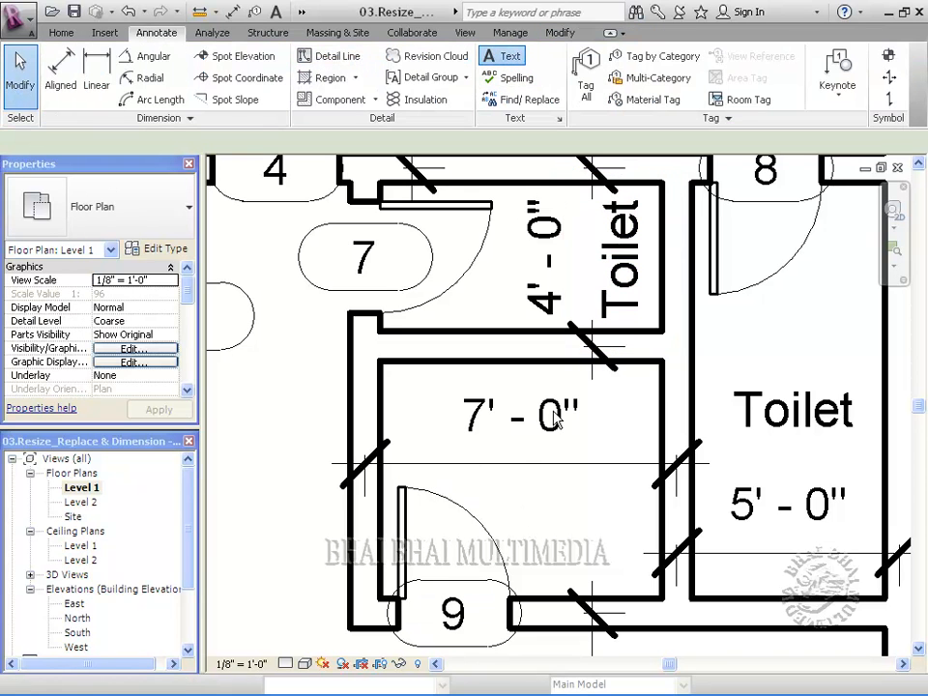
Step: Place a "Kitchen" text note in the 7' wide room behind door 9 and shift it just below the width dimension
key("t")
key("x")
left_click(502, 498)
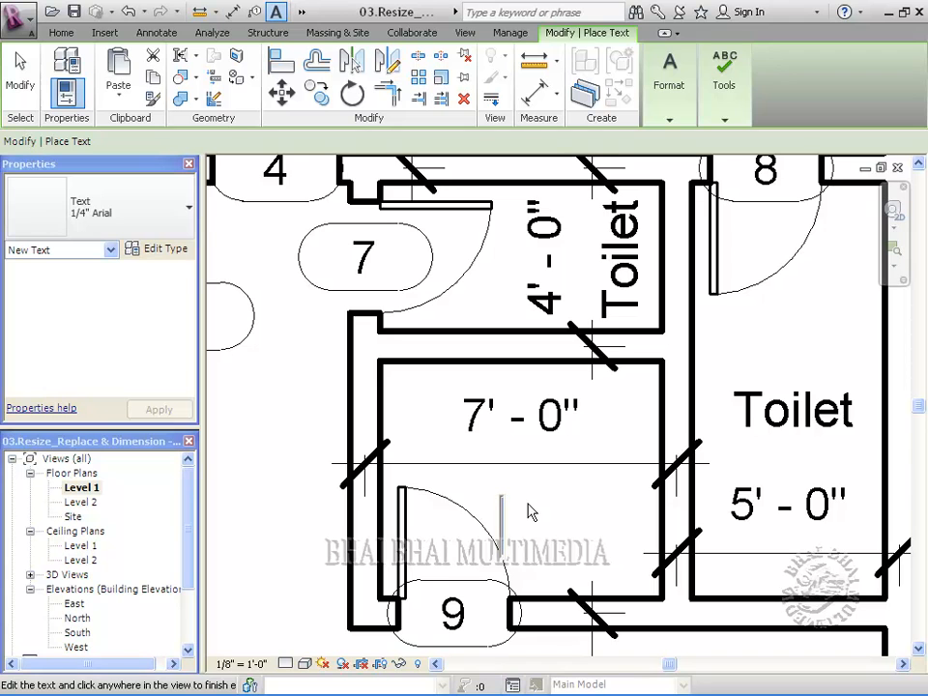
type("Kitch")
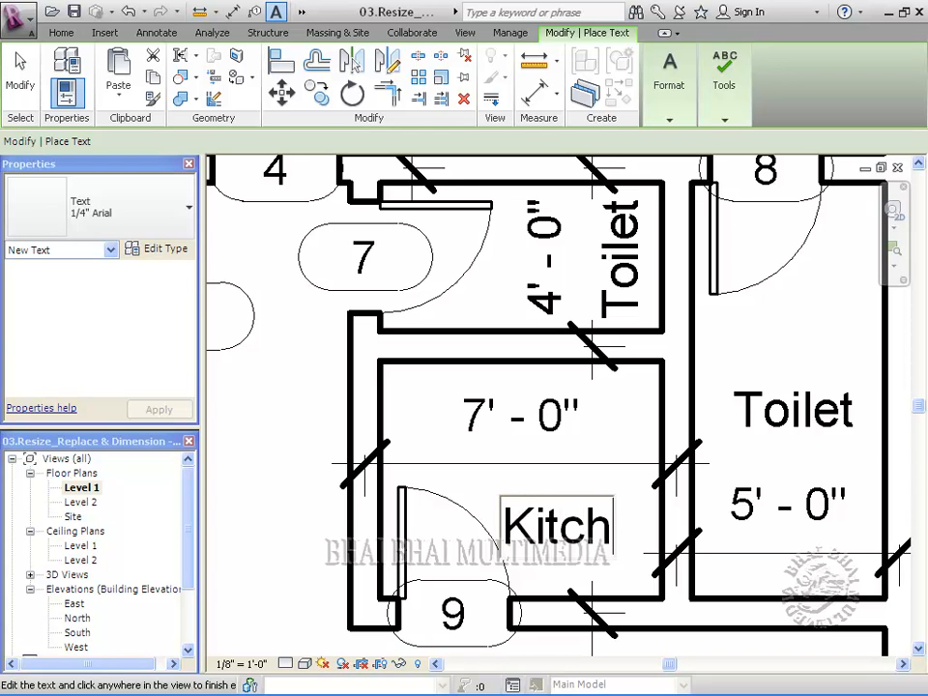
type("en")
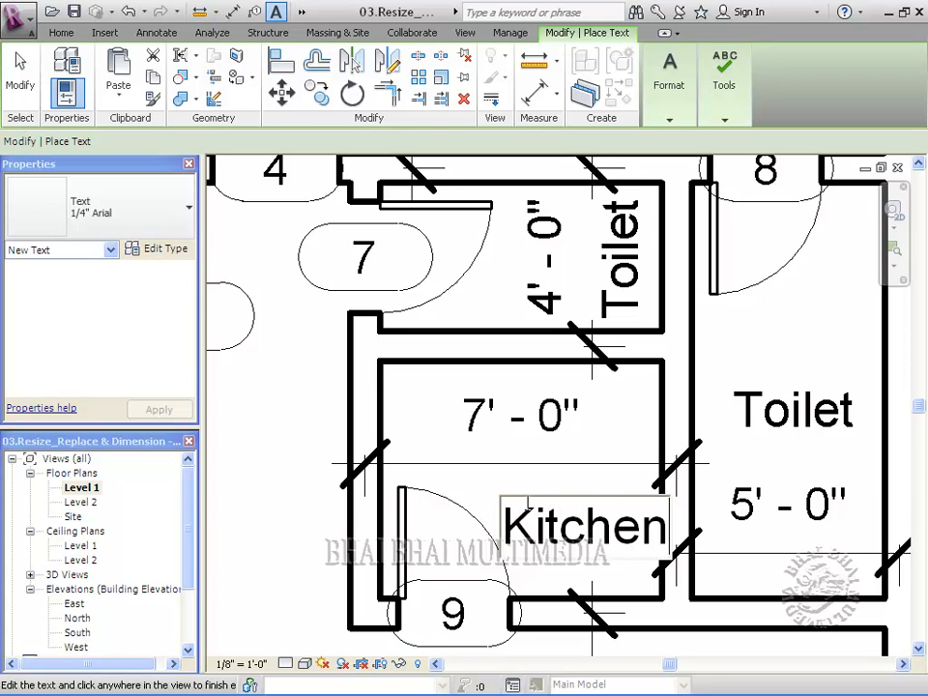
left_click(473, 474)
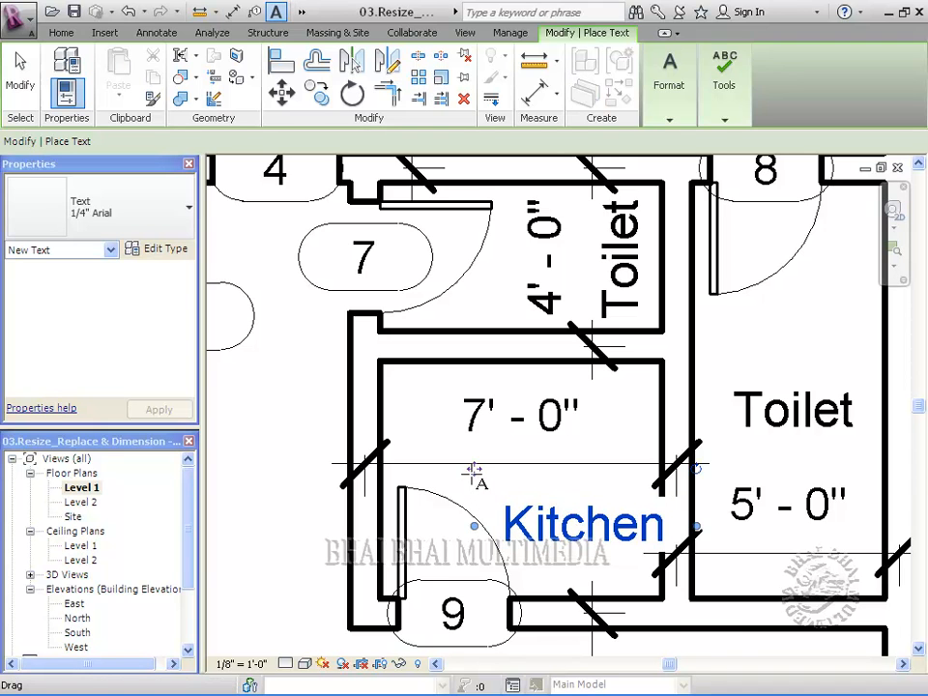
left_click_drag(475, 472, 446, 436)
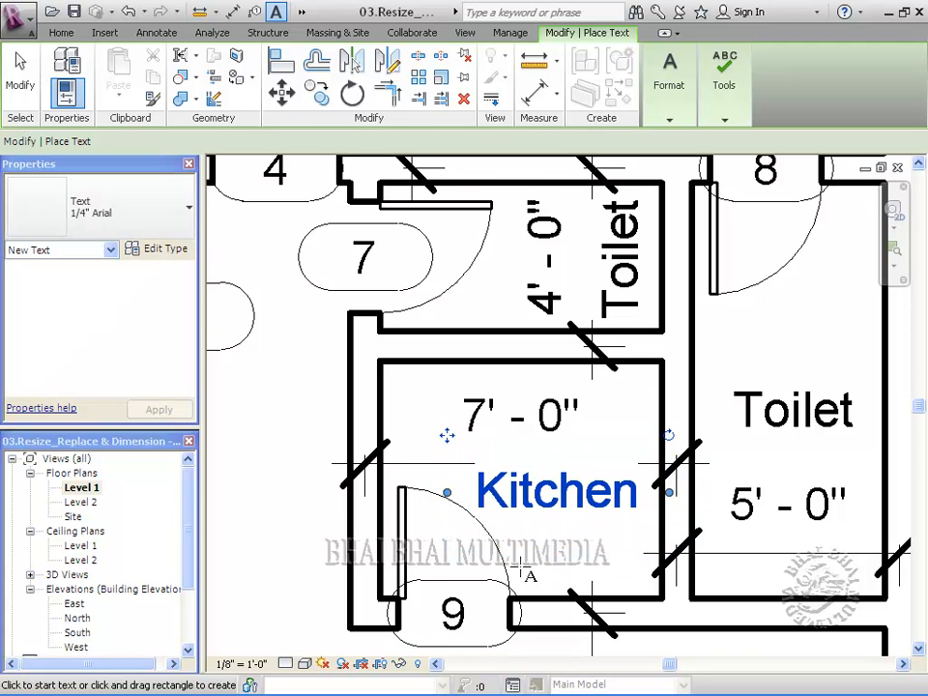
scroll(521, 572, "down", 3)
scroll(513, 562, "down", 2)
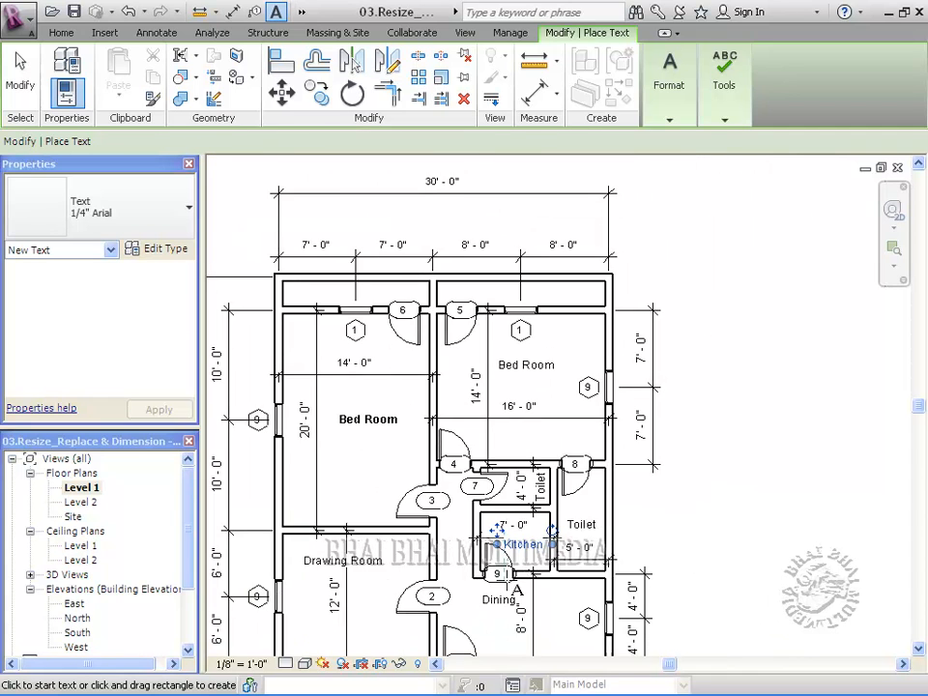
middle_click_drag(522, 642, 564, 568)
scroll(562, 570, "down", 2)
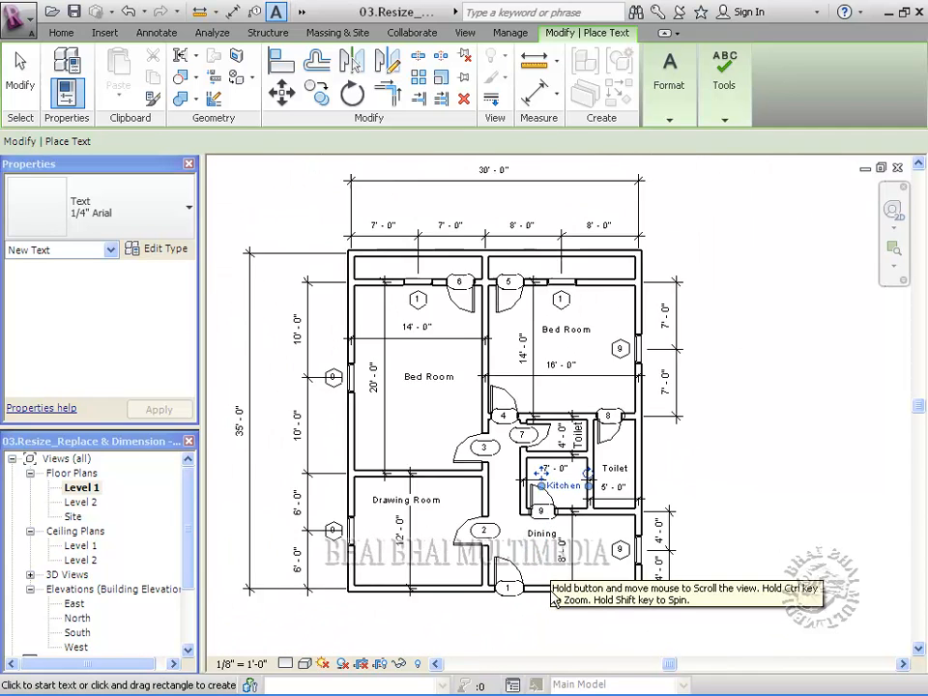
middle_click_drag(611, 634, 592, 602)
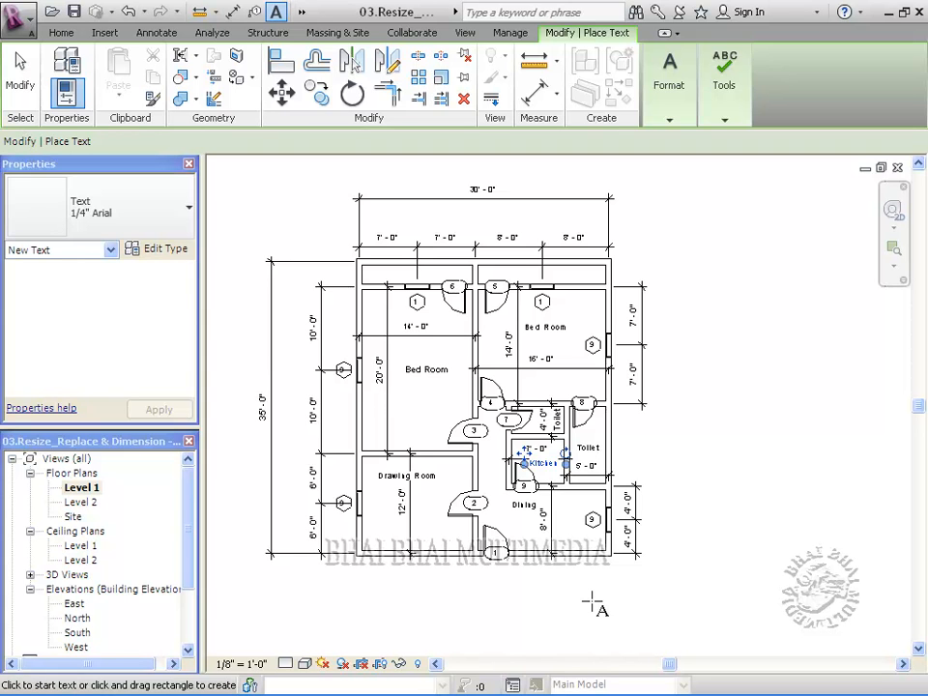
scroll(591, 601, "down", 1)
middle_click_drag(578, 606, 564, 559)
key("Escape")
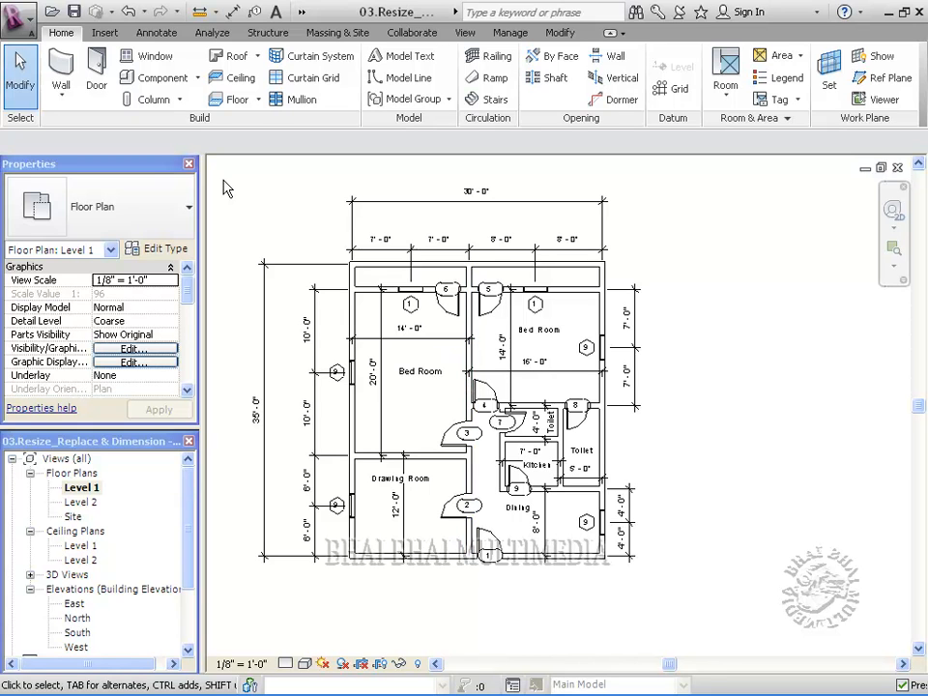
Step: Mirror a copy of the whole floor plan, including dimensions, tags and text notes, about the centreline of its east exterior wall
left_click_drag(224, 186, 743, 613)
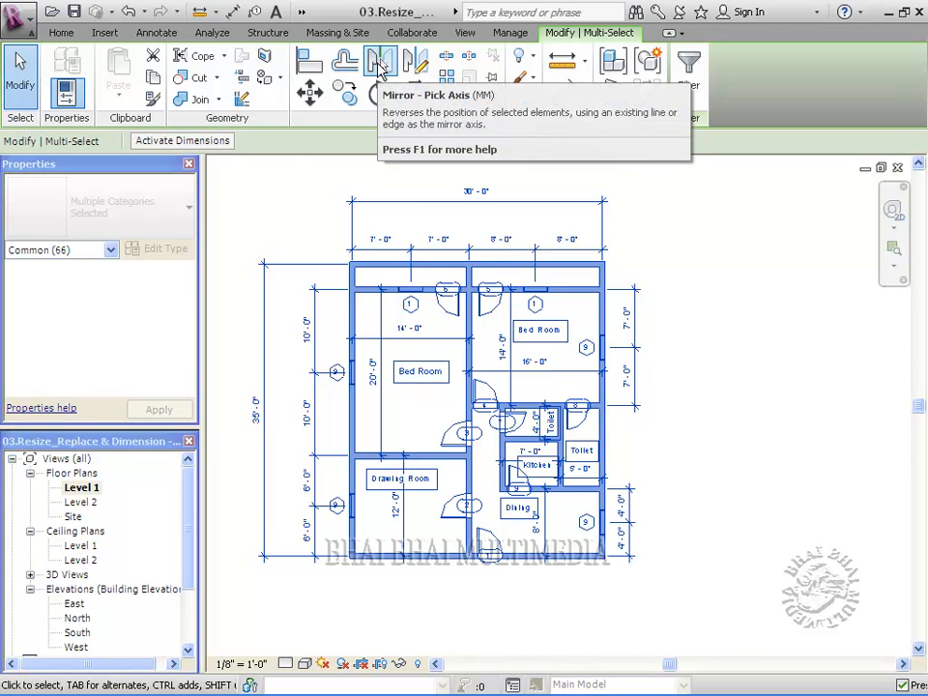
left_click(379, 66)
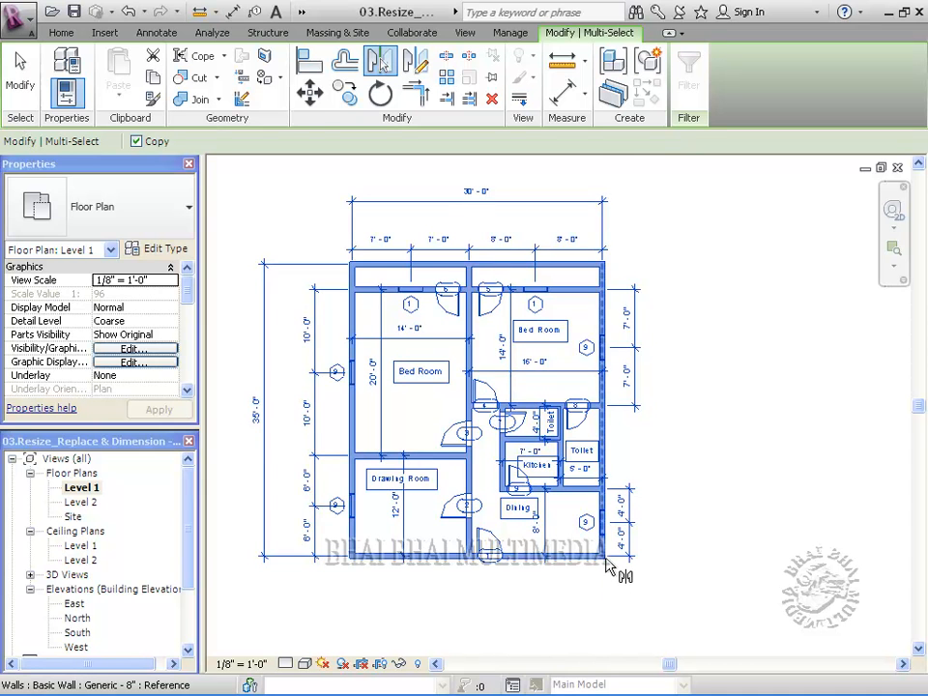
scroll(607, 566, "up", 4)
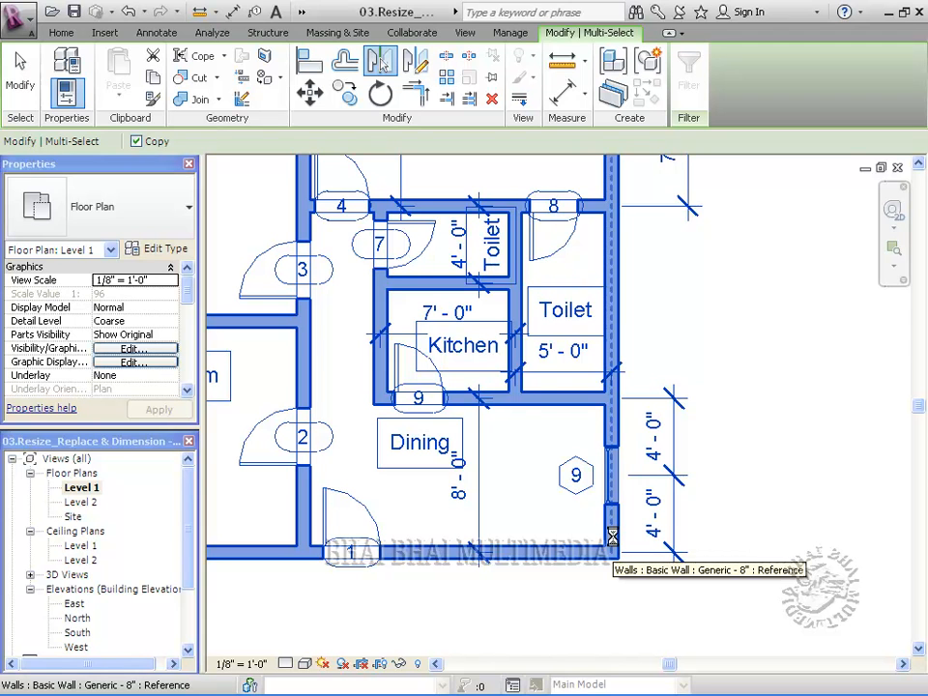
left_click(612, 533)
scroll(613, 535, "down", 4)
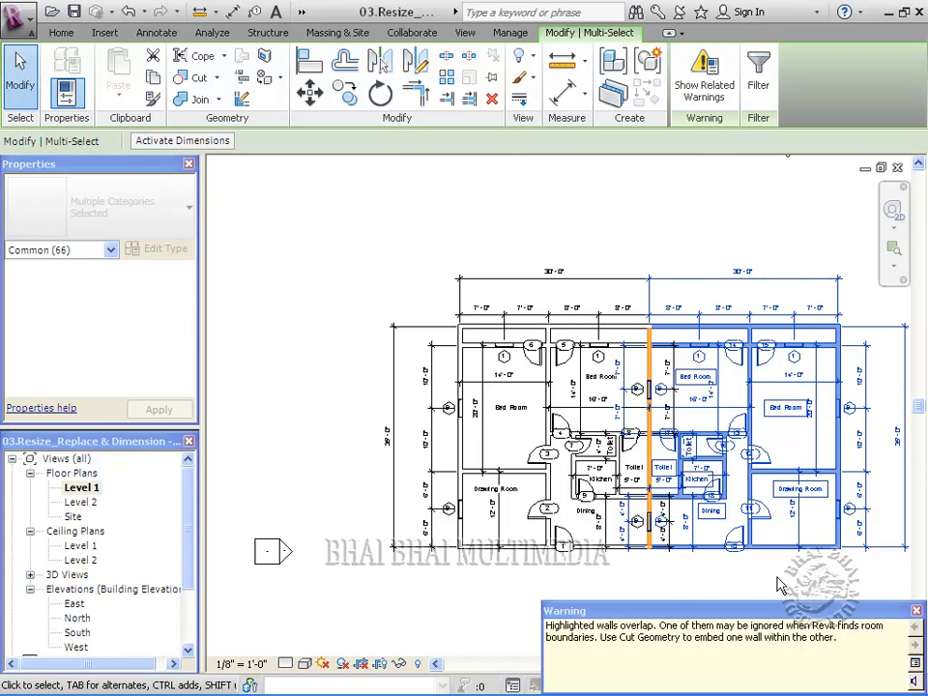
scroll(566, 559, "up", 5)
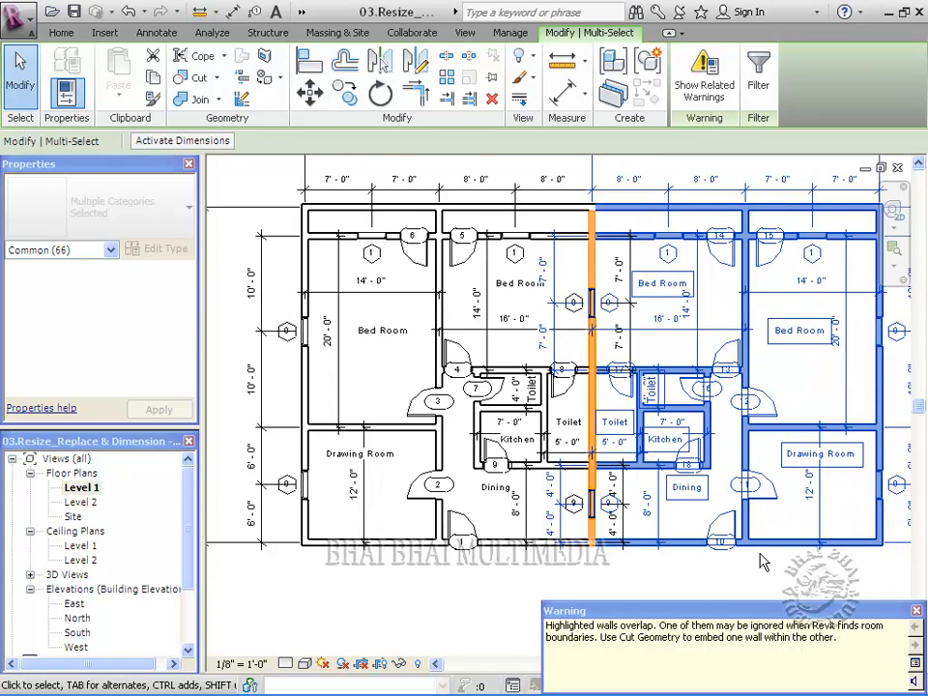
left_click(568, 578)
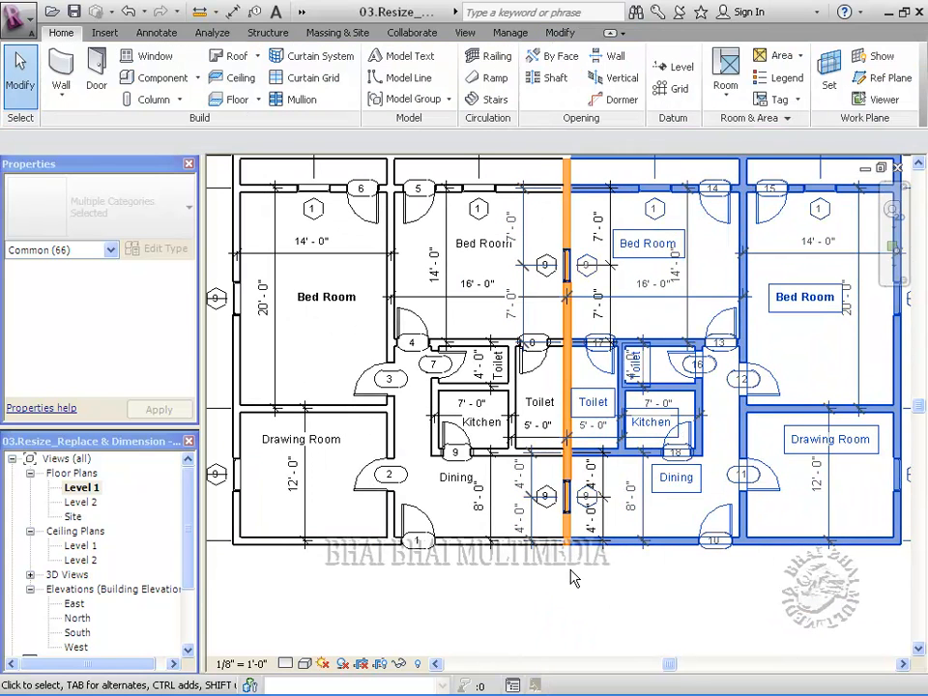
Step: Delete the duplicate overlapping wall on the mirror line between the two units
left_click(569, 418)
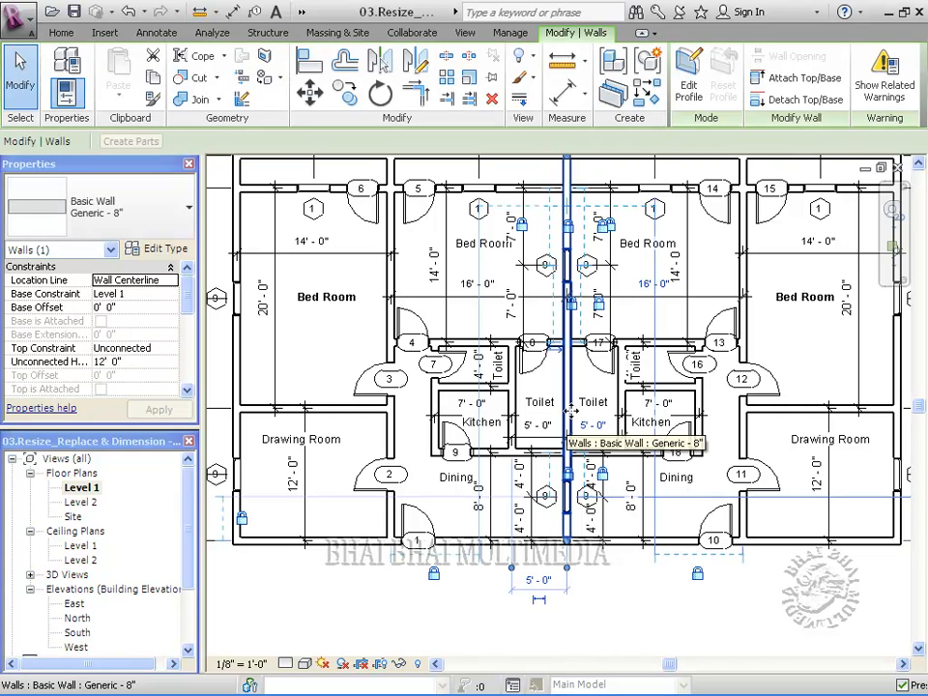
key("Escape")
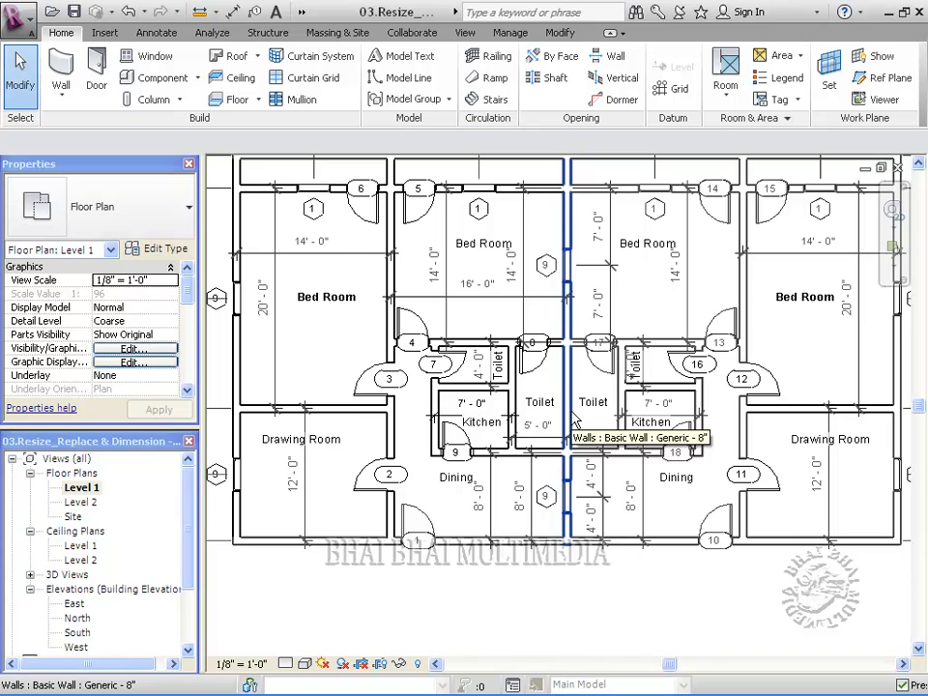
scroll(570, 570, "down", 3)
middle_click_drag(614, 613, 585, 565)
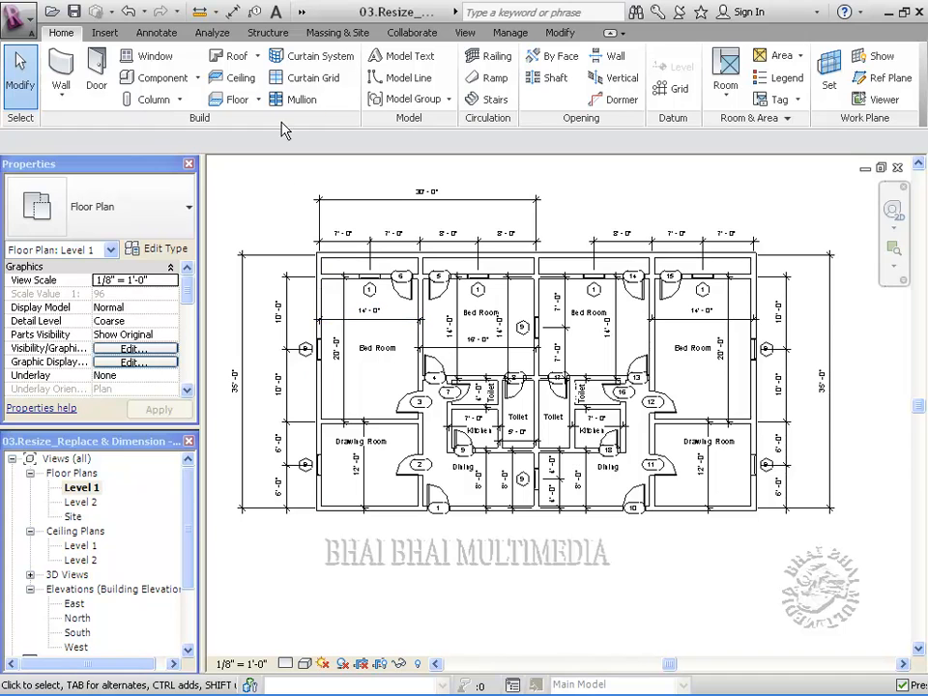
Step: Open the default 3D view and orbit the mirrored building to examine it from the front and above
left_click(302, 13)
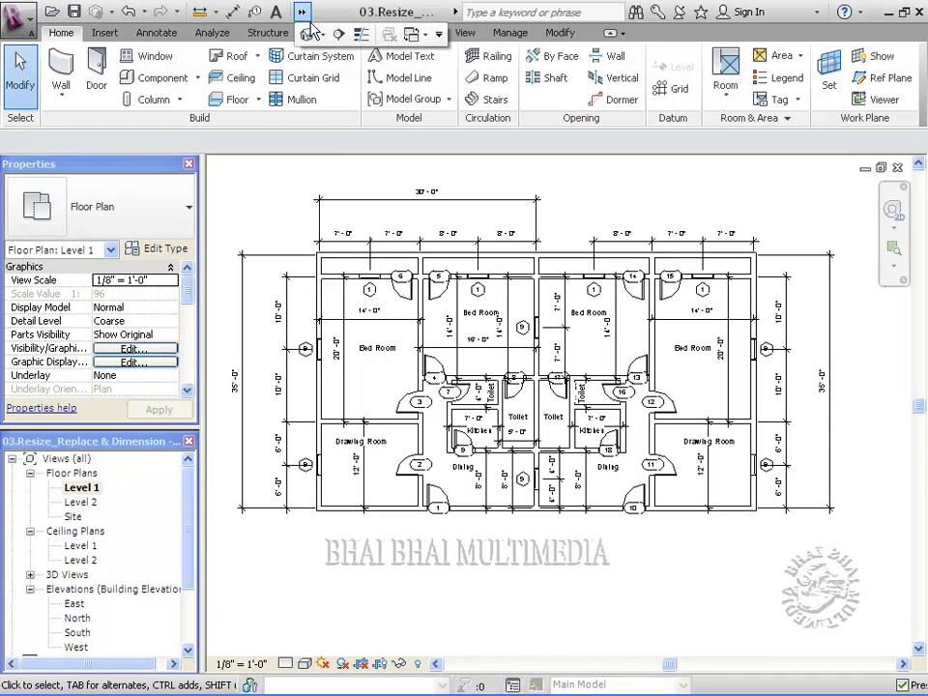
left_click(306, 36)
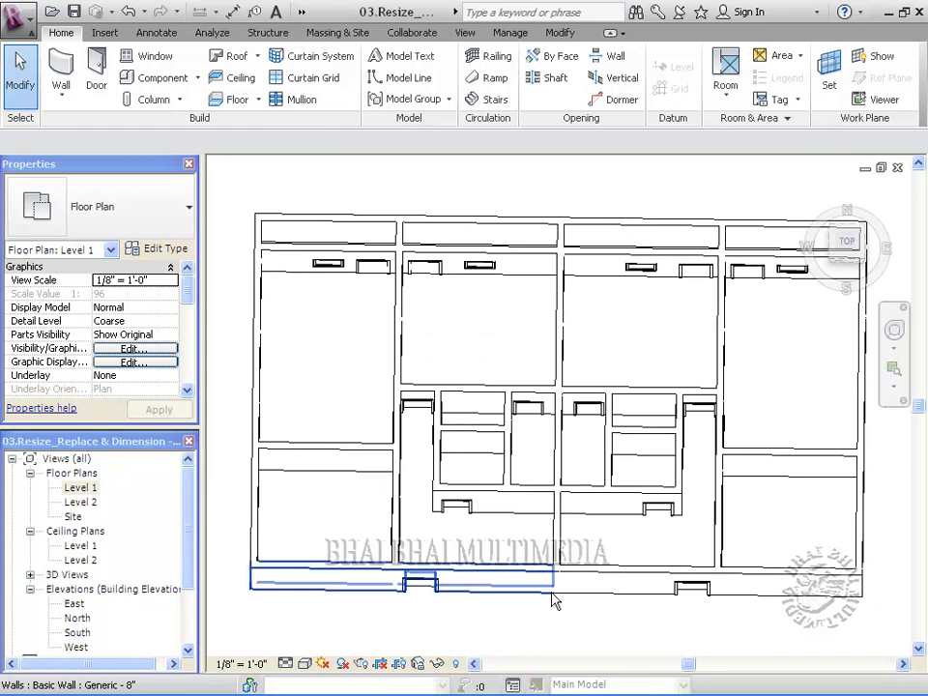
middle_click_drag(593, 587, 594, 425, "shift")
middle_click_drag(560, 464, 563, 408, "shift")
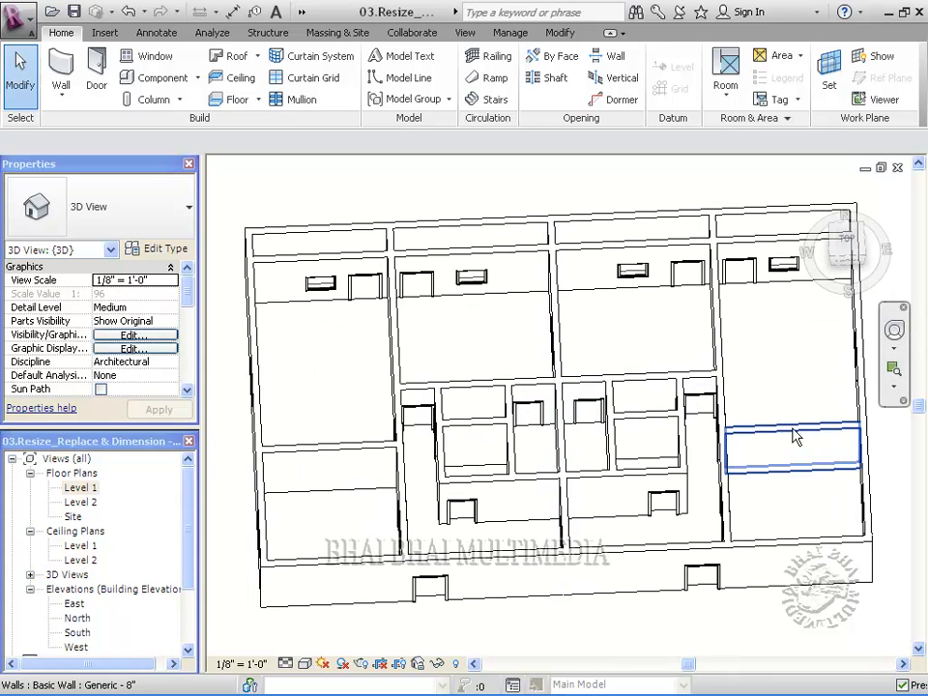
middle_click_drag(607, 605, 613, 461, "shift")
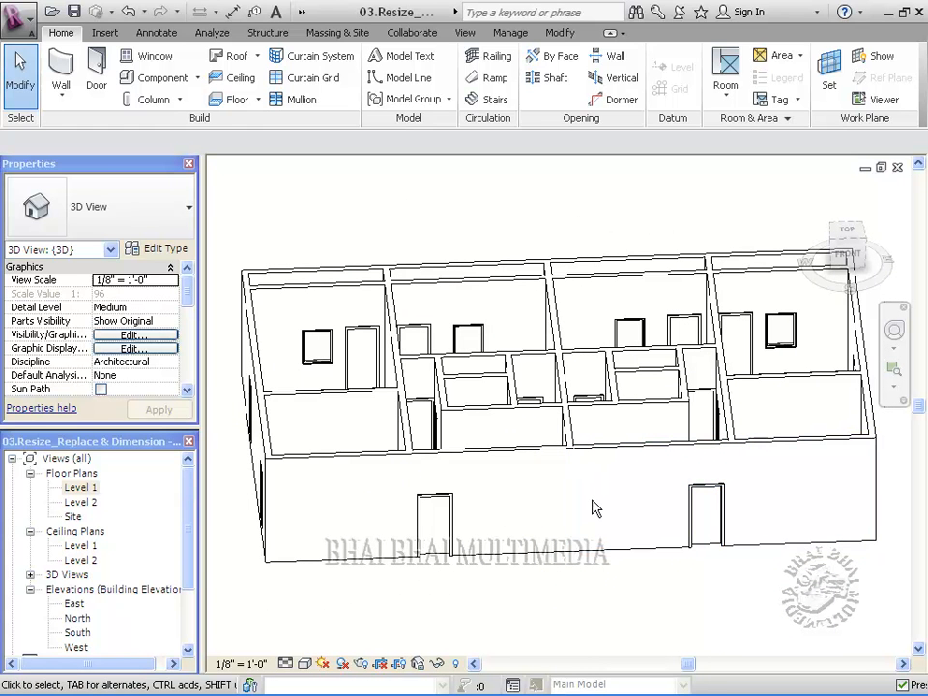